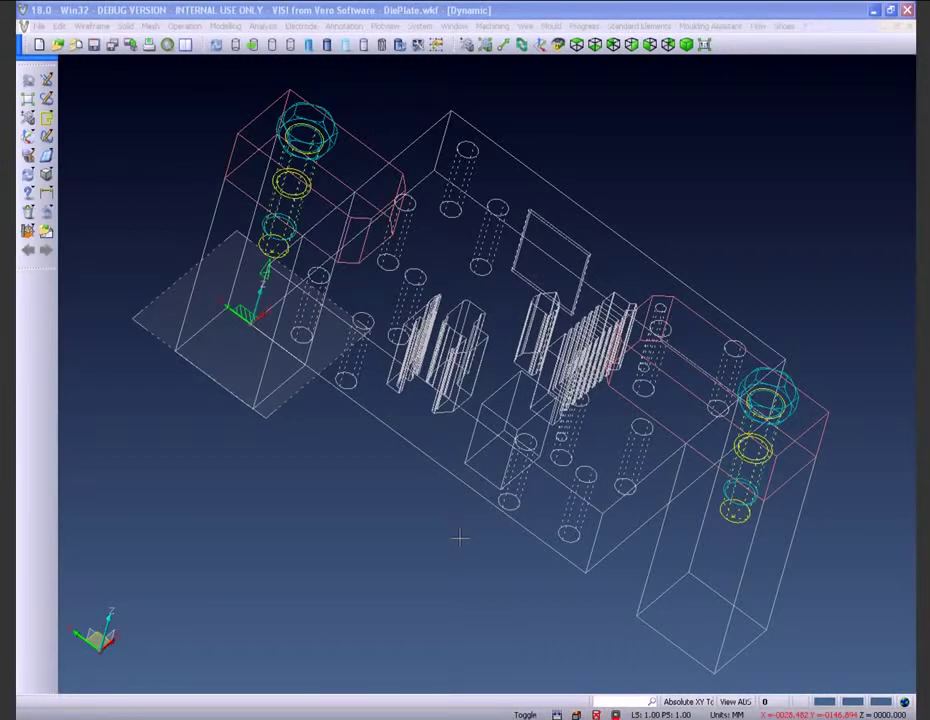
- Show the die plate in Transparent Shading with Outline, orbiting it to new angles
{"action": "mouse_move", "coordinate": [459, 538]}
{"action": "middle_mouse_down"}
{"action": "mouse_move", "coordinate": [469, 527]}
{"action": "mouse_move", "coordinate": [446, 524]}
{"action": "middle_mouse_up"}
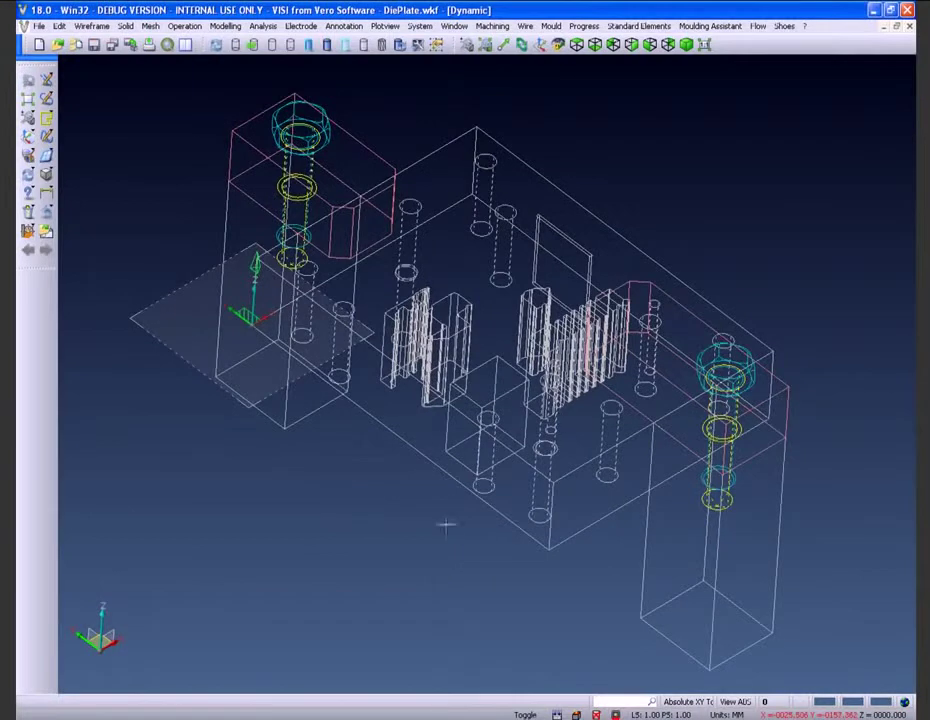
{"action": "left_click", "coordinate": [361, 45]}
{"action": "mouse_move", "coordinate": [452, 452]}
{"action": "middle_mouse_down"}
{"action": "mouse_move", "coordinate": [475, 442]}
{"action": "mouse_move", "coordinate": [452, 469]}
{"action": "middle_mouse_up"}
{"action": "left_click", "coordinate": [28, 172]}
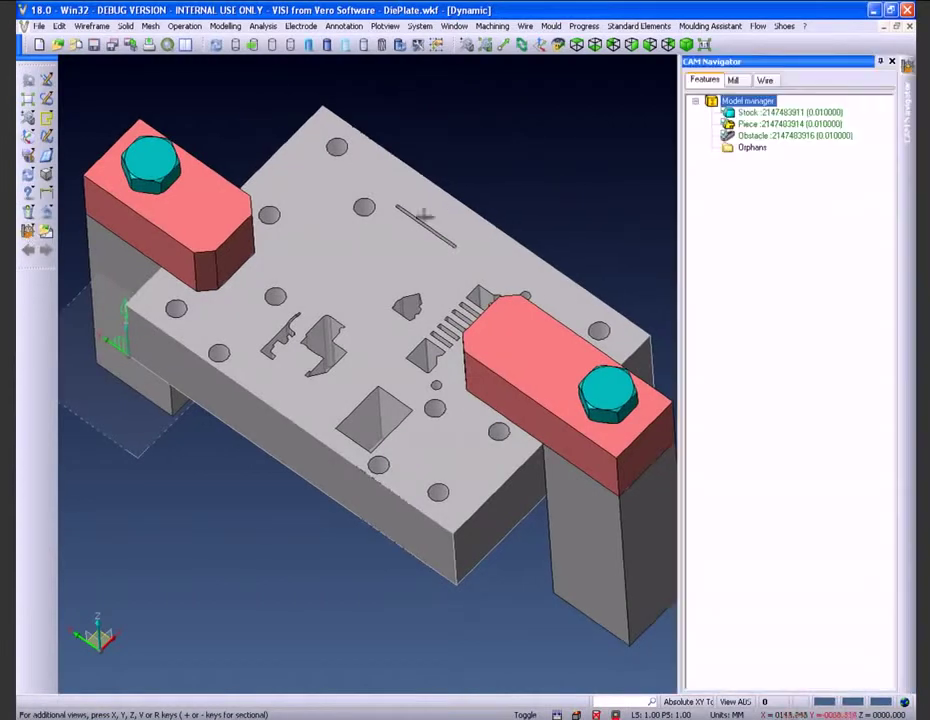
{"action": "left_click", "coordinate": [785, 112]}
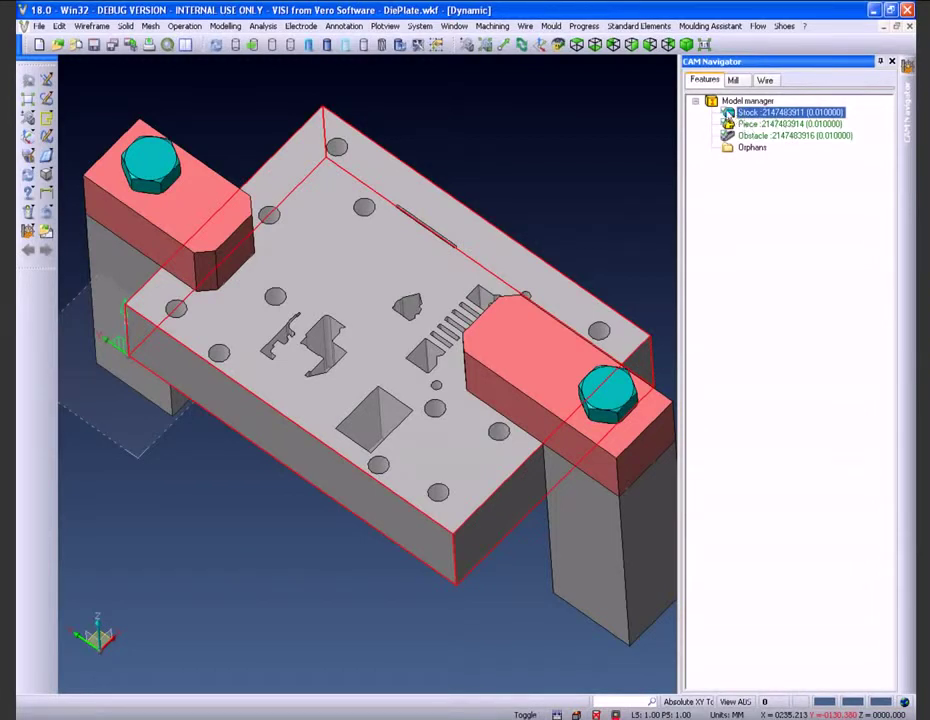
{"action": "left_click", "coordinate": [727, 113]}
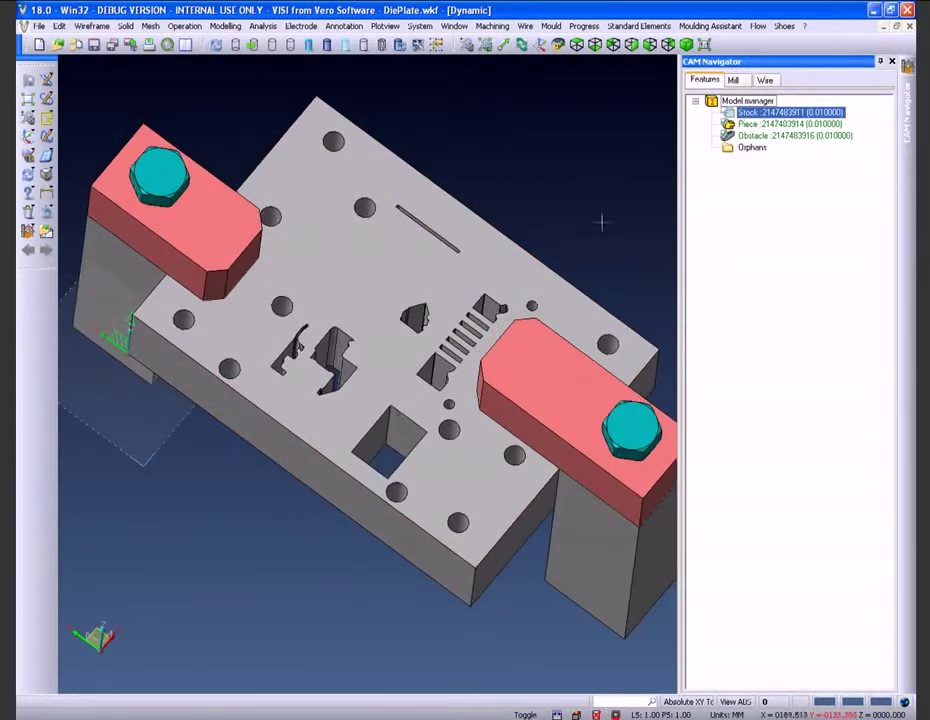
{"action": "left_click", "coordinate": [749, 124]}
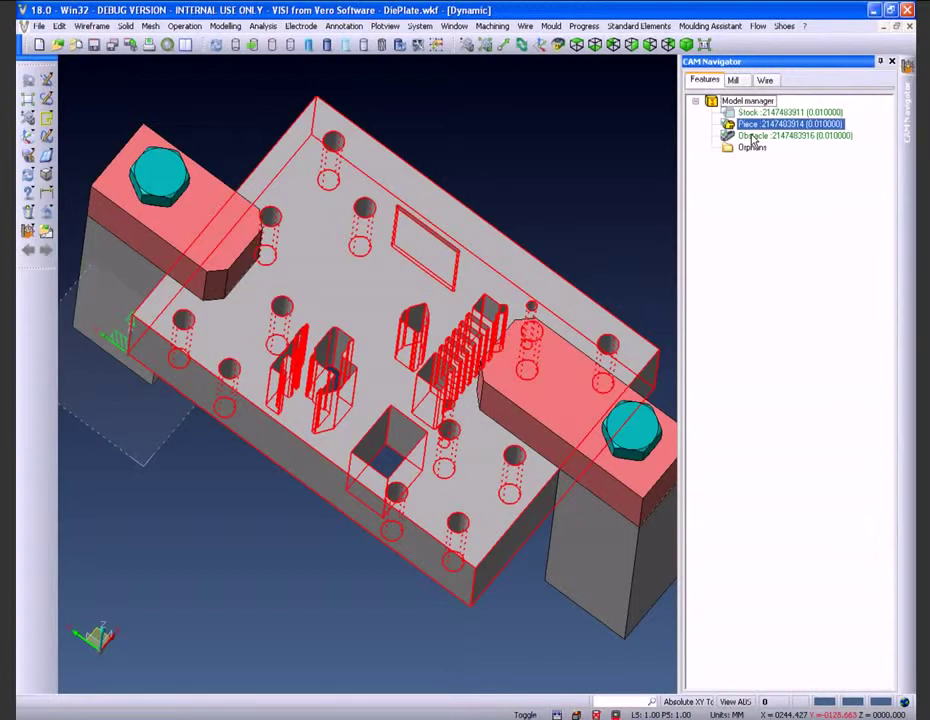
{"action": "left_click", "coordinate": [752, 136]}
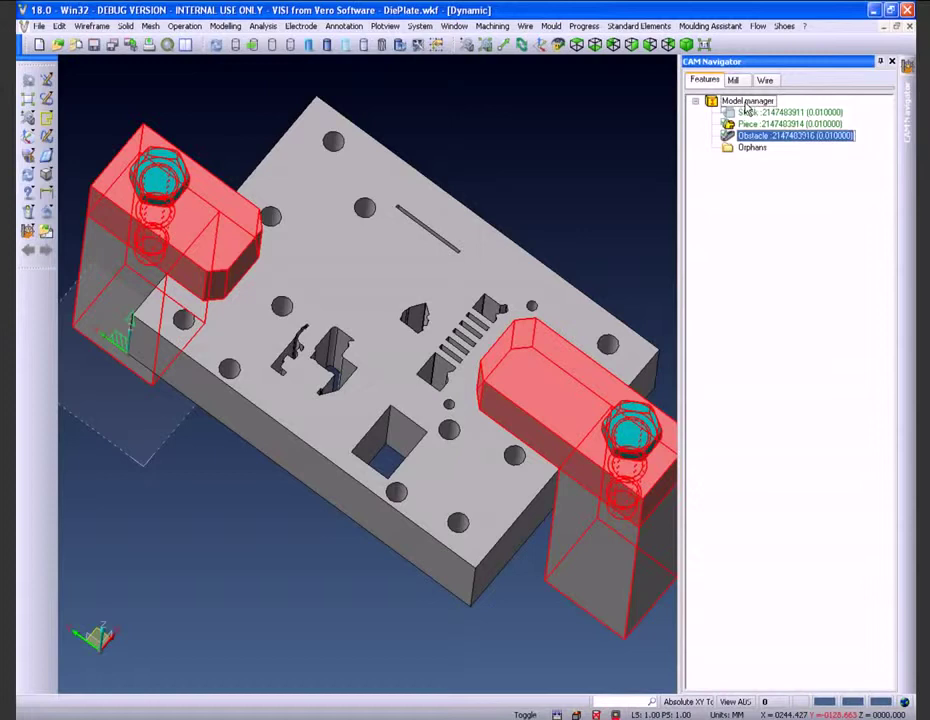
{"action": "left_click", "coordinate": [745, 103]}
- Run feature recognition on the die plate from the Model manager
{"action": "right_click", "coordinate": [745, 106]}
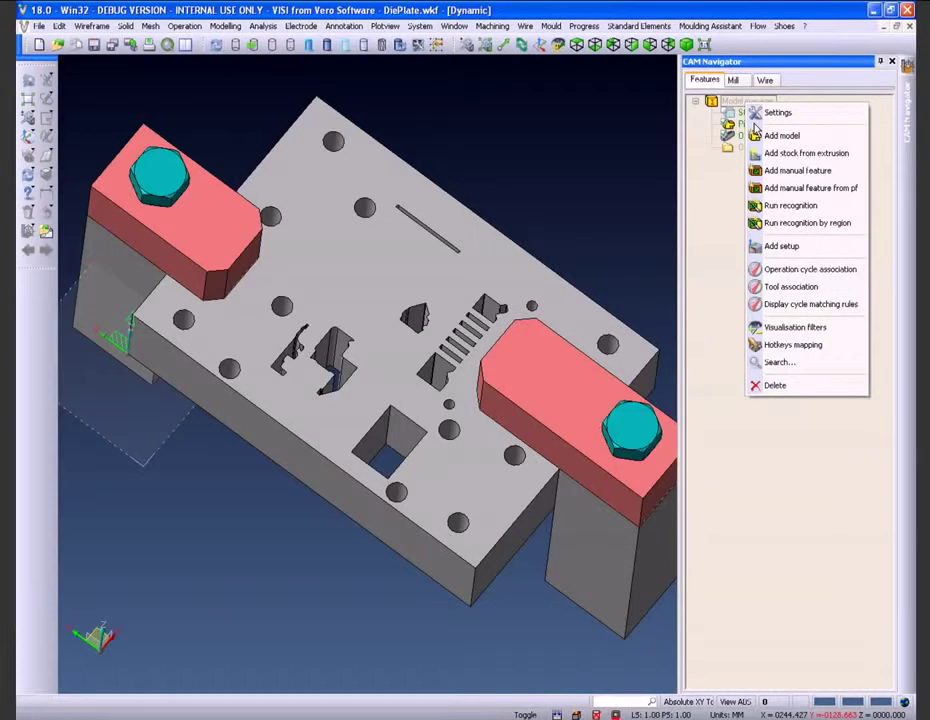
{"action": "left_click", "coordinate": [776, 207]}
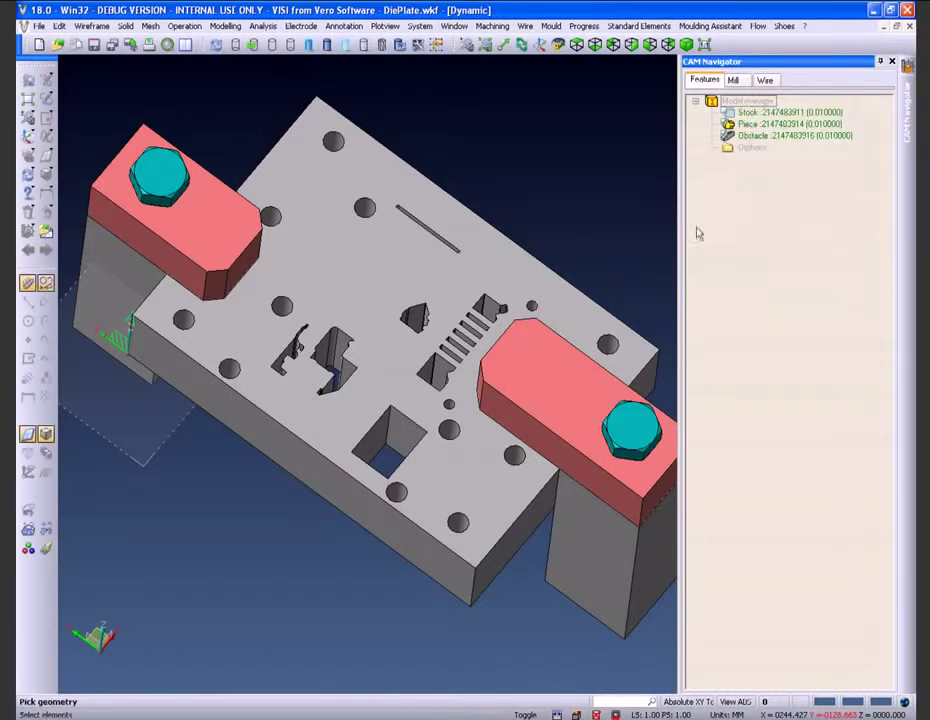
{"action": "left_click", "coordinate": [432, 290]}
{"action": "right_click", "coordinate": [432, 290]}
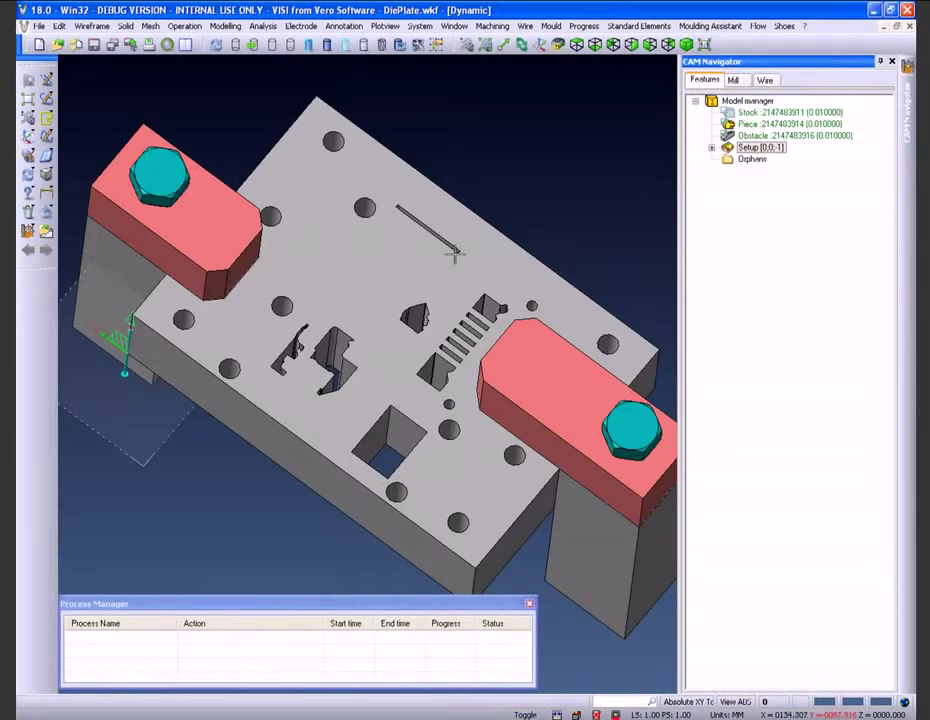
- Expand the Setup and highlight pockets #288 to #282 and holes #329 and #342
{"action": "double_click", "coordinate": [760, 147]}
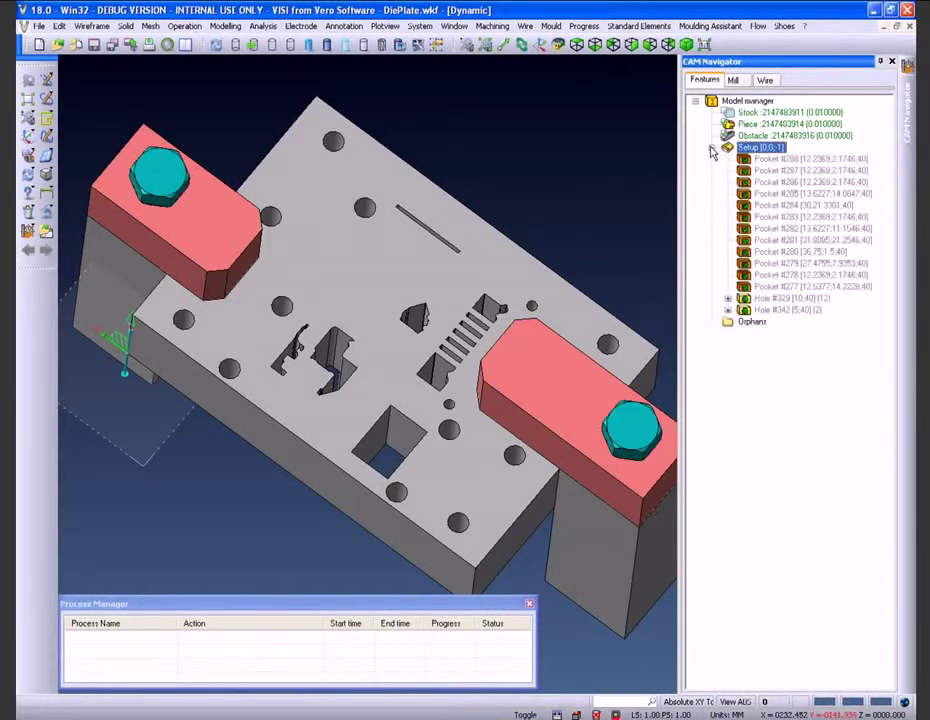
{"action": "left_click", "coordinate": [768, 159]}
{"action": "left_click", "coordinate": [769, 171]}
{"action": "left_click", "coordinate": [771, 182]}
{"action": "left_click", "coordinate": [772, 194]}
{"action": "left_click", "coordinate": [772, 205]}
{"action": "left_click", "coordinate": [771, 217]}
{"action": "left_click", "coordinate": [770, 229]}
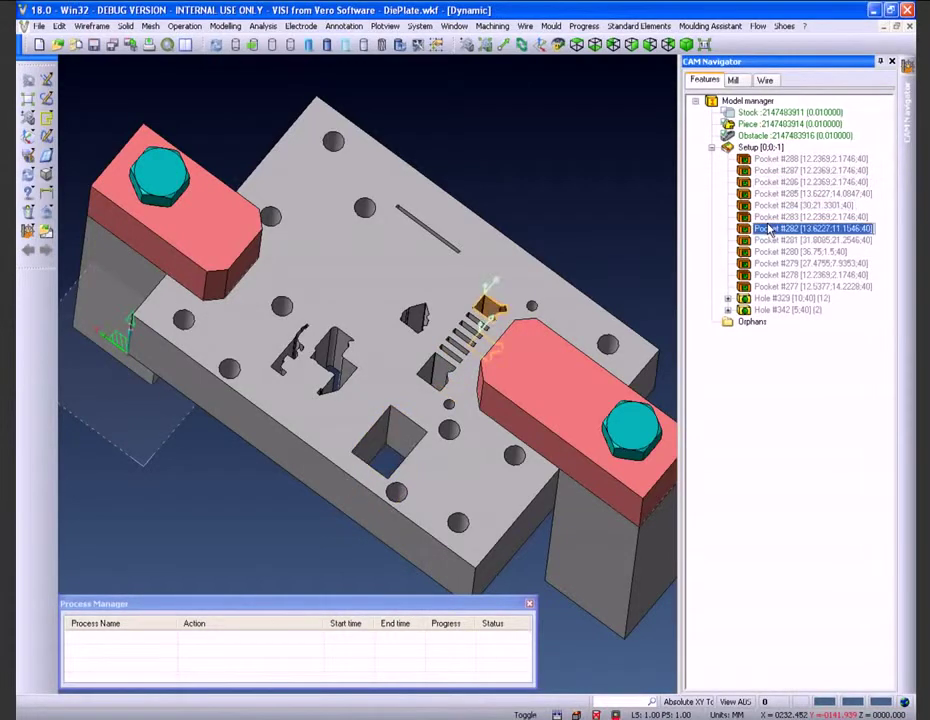
{"action": "left_click", "coordinate": [758, 299]}
{"action": "left_click", "coordinate": [760, 310]}
- Select Pocket #288 through Hole #342 and bring up their actions menu
{"action": "left_click", "coordinate": [773, 160]}
{"action": "left_click", "coordinate": [793, 312], "text": "shift"}
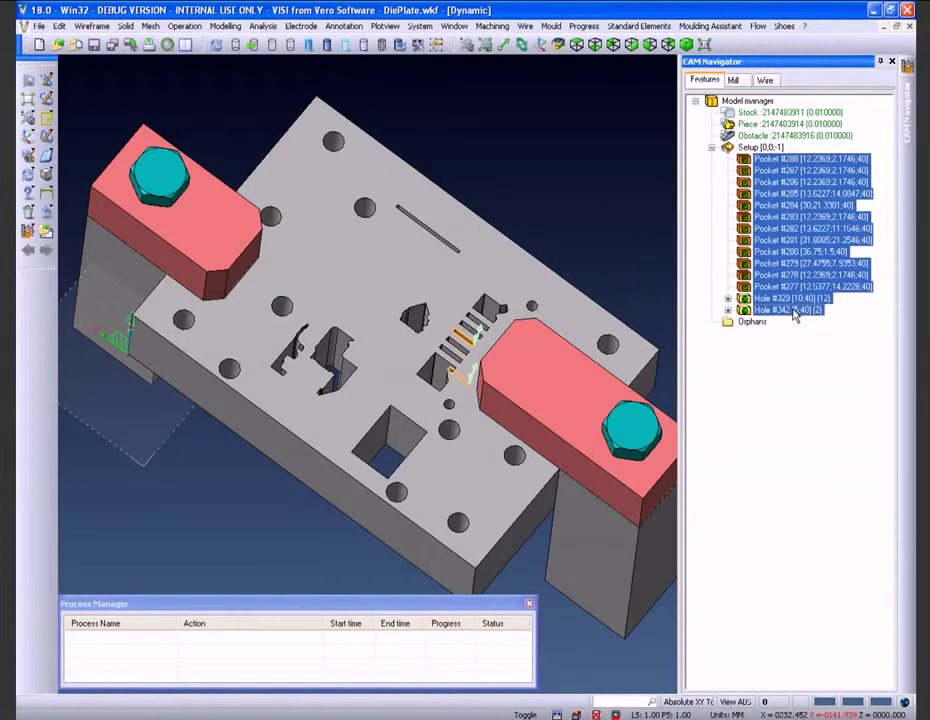
{"action": "right_click", "coordinate": [797, 312]}
- Add a Wire erosion operation to the selected features
{"action": "left_click", "coordinate": [826, 320]}
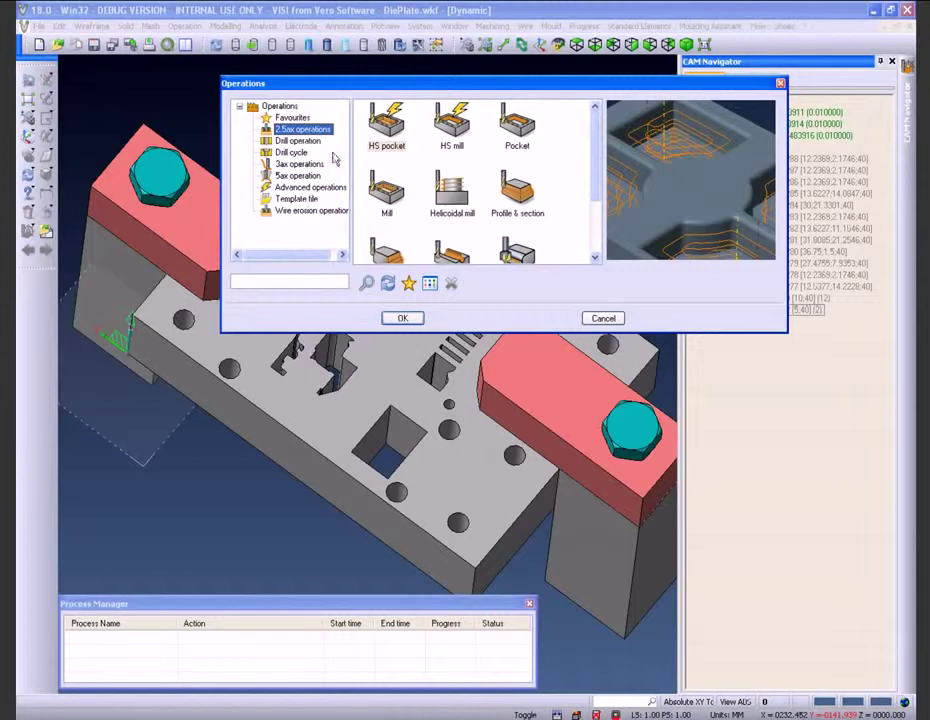
{"action": "left_click", "coordinate": [314, 212]}
{"action": "left_click", "coordinate": [401, 317]}
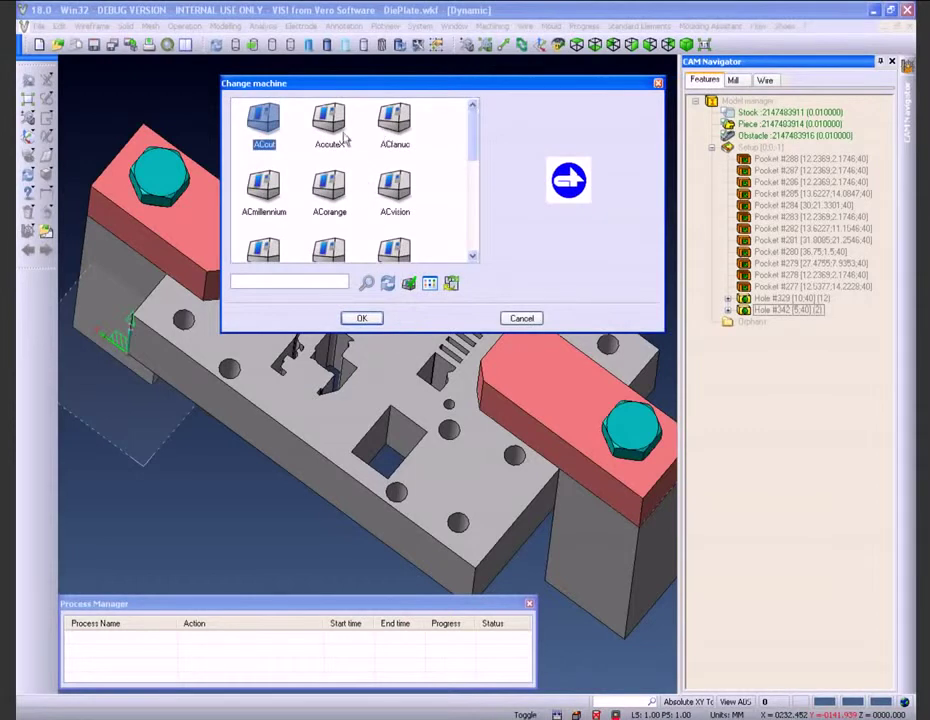
- Choose Agie as the machine for the wire operation
{"action": "scroll", "coordinate": [322, 170], "scroll_direction": "down", "scroll_amount": 1}
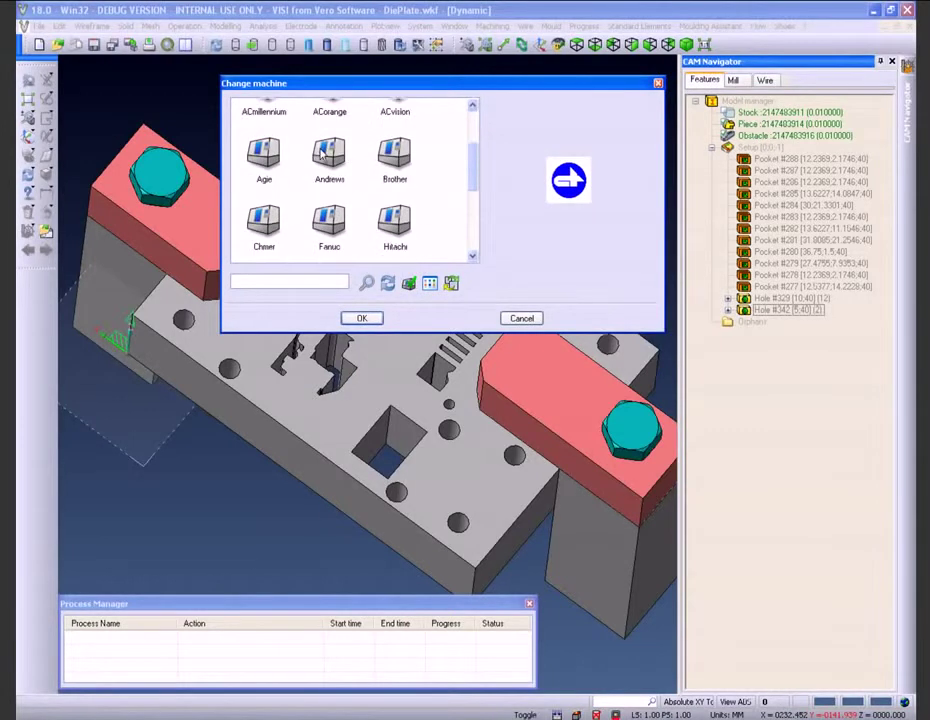
{"action": "left_click", "coordinate": [395, 158]}
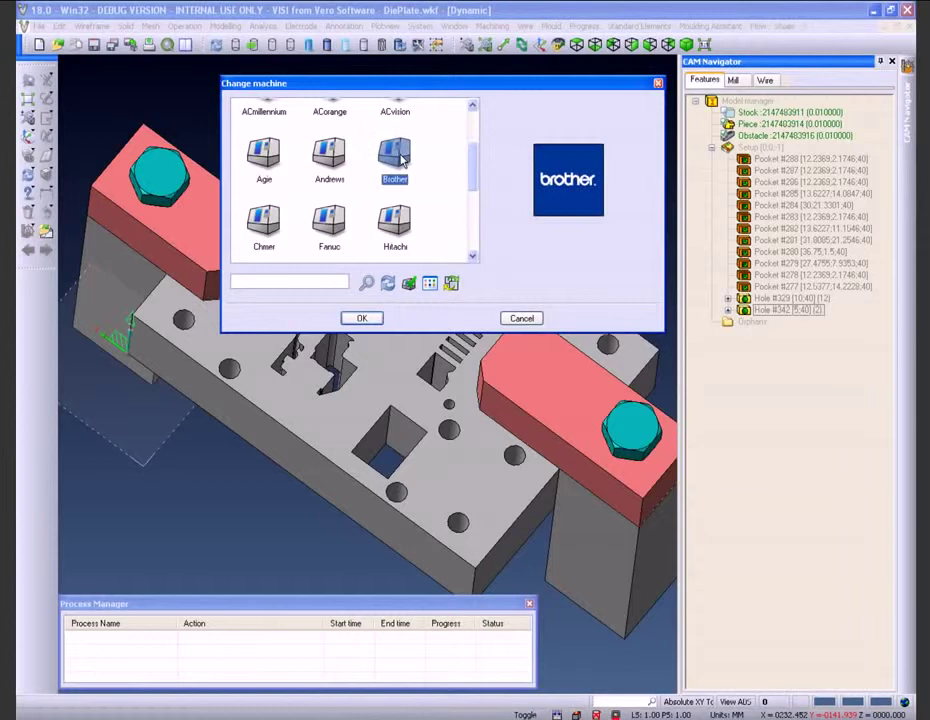
{"action": "left_click", "coordinate": [264, 155]}
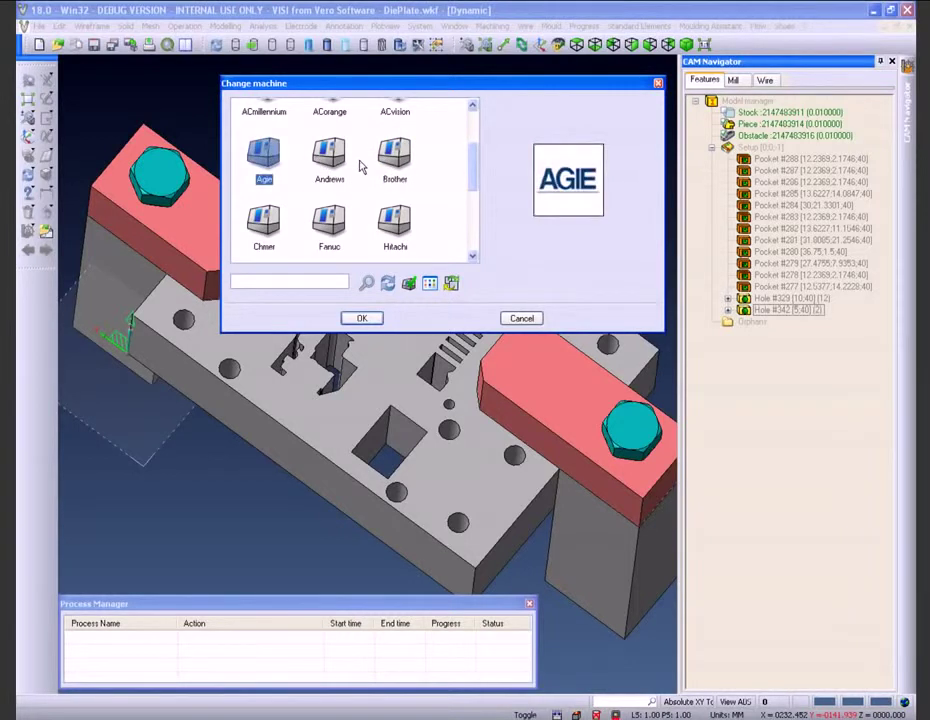
{"action": "left_click", "coordinate": [378, 322]}
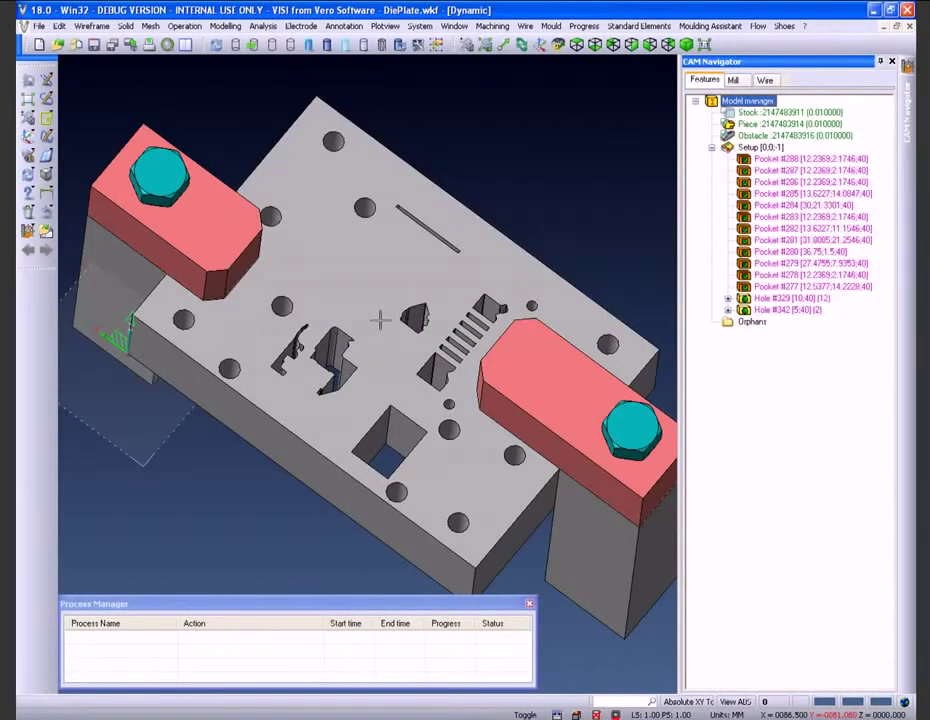
- Set Project1's piece material to Cold Die Steel
{"action": "left_click", "coordinate": [766, 82]}
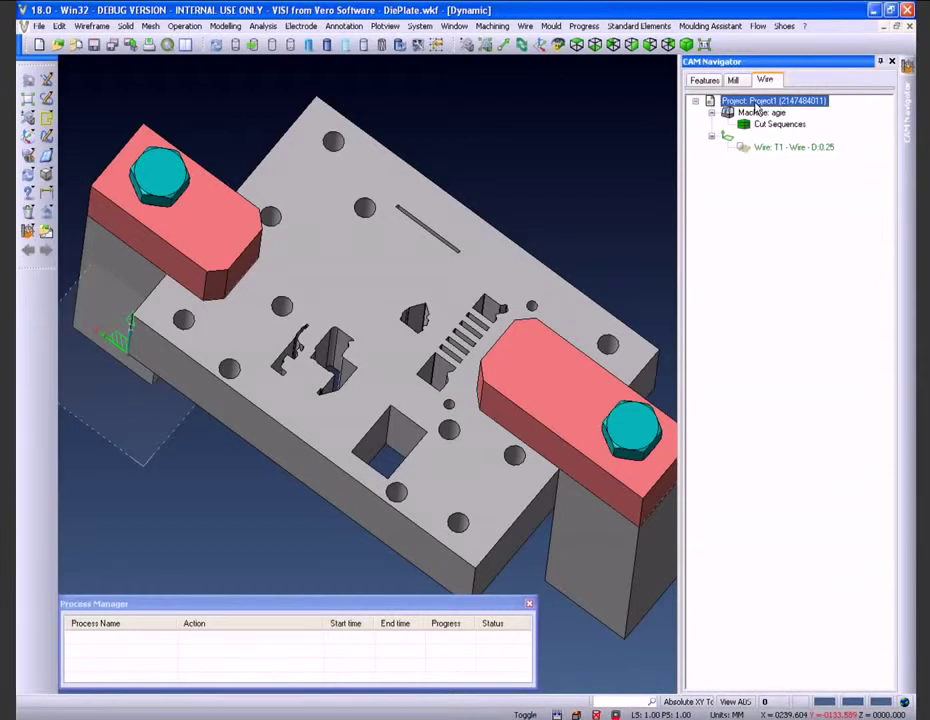
{"action": "double_click", "coordinate": [756, 104]}
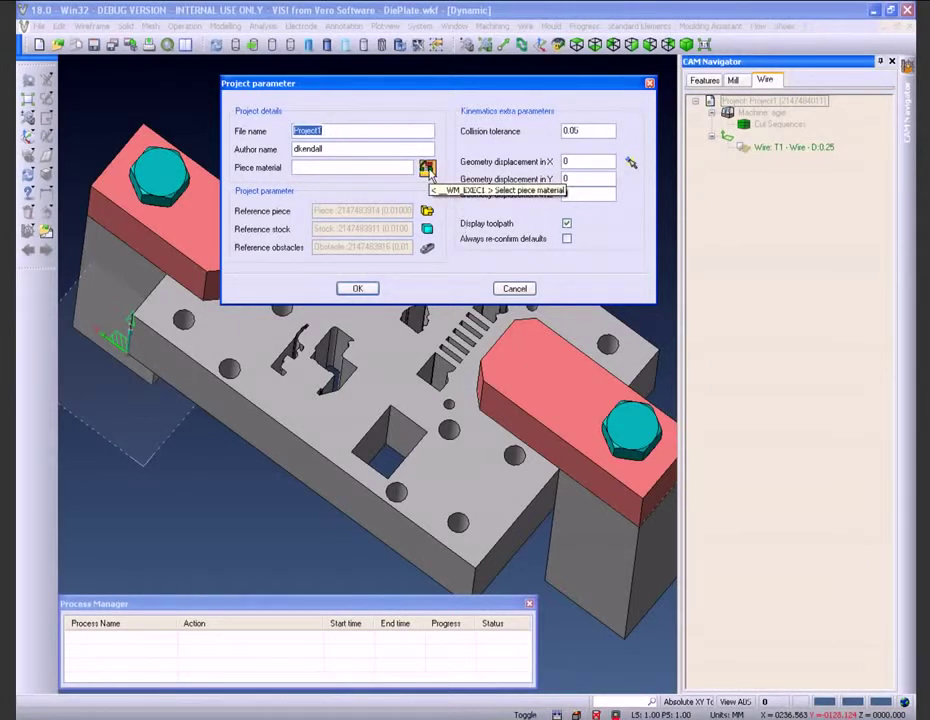
{"action": "left_click", "coordinate": [427, 168]}
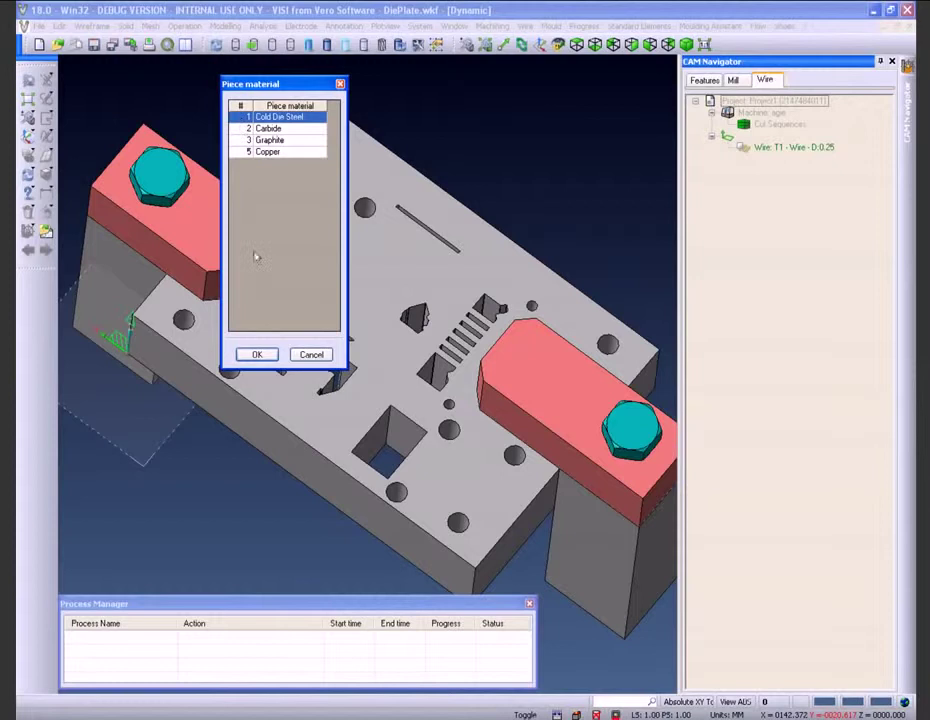
{"action": "left_click", "coordinate": [255, 354]}
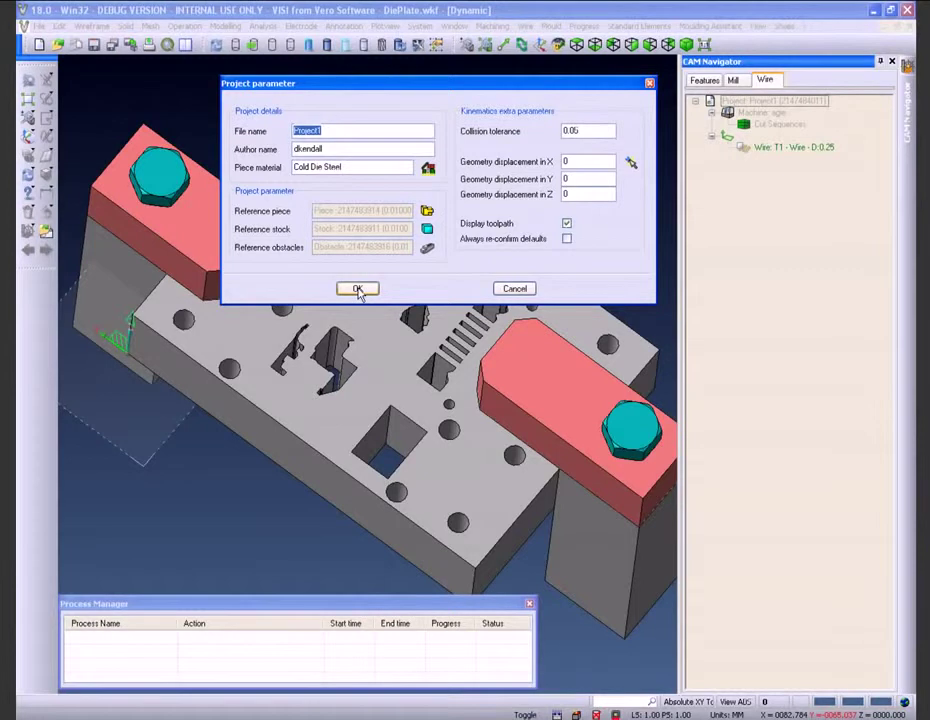
{"action": "left_click", "coordinate": [357, 289]}
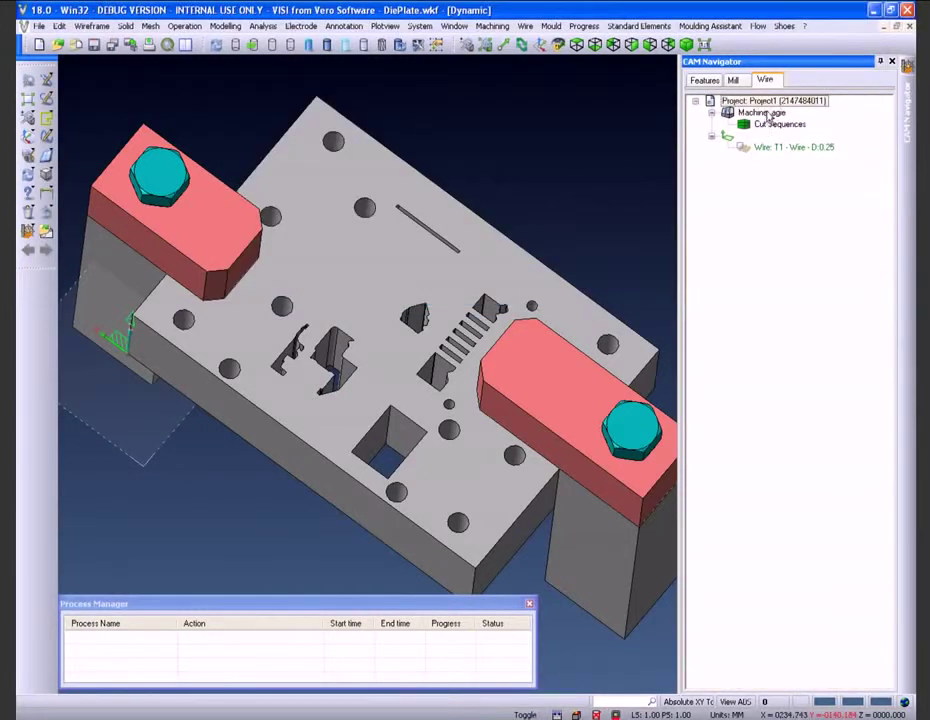
- Configure the agie machine to use the AGIE HSS machine model
{"action": "left_click", "coordinate": [762, 113]}
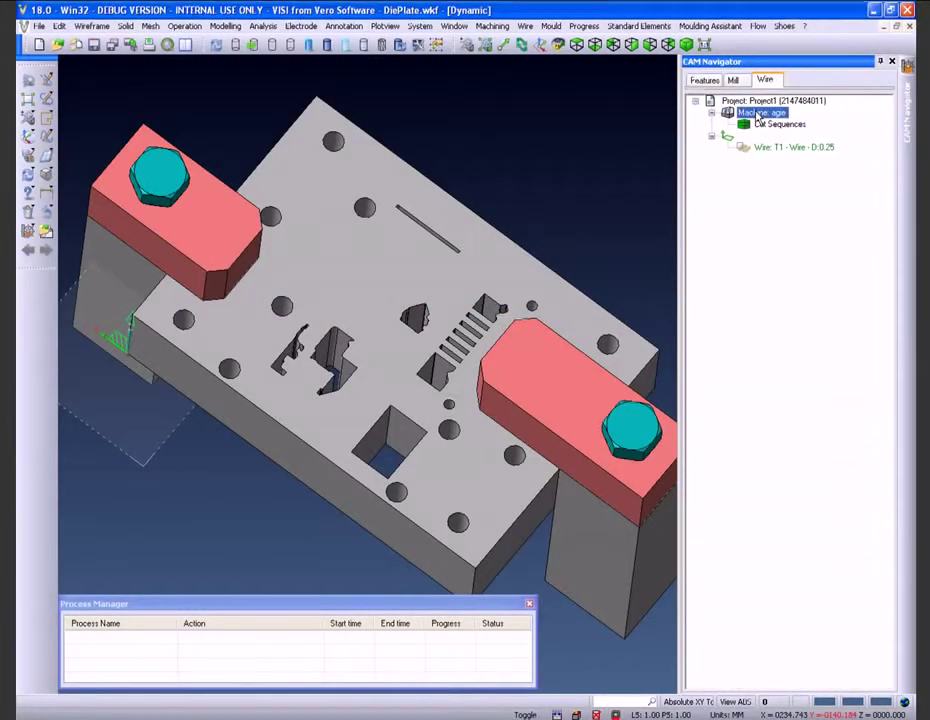
{"action": "double_click", "coordinate": [760, 115]}
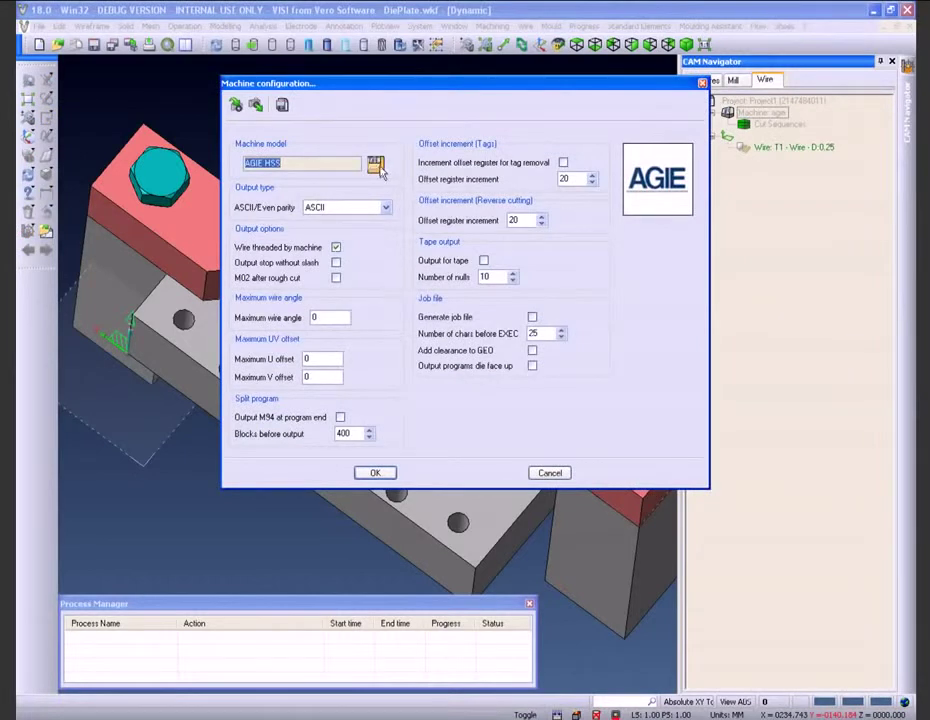
{"action": "left_click", "coordinate": [376, 164]}
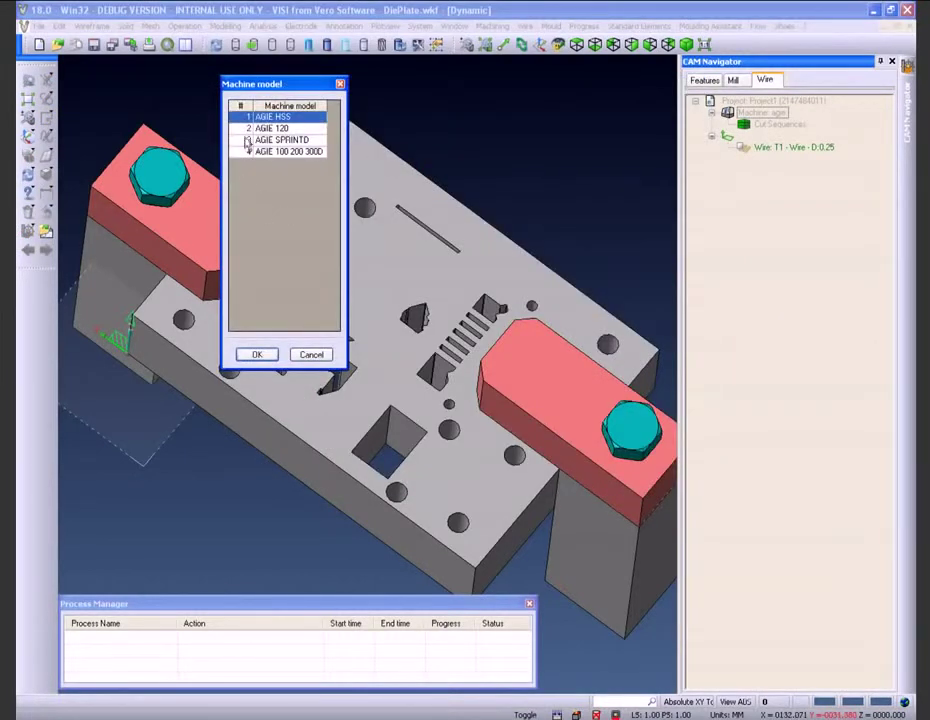
{"action": "left_click", "coordinate": [246, 118]}
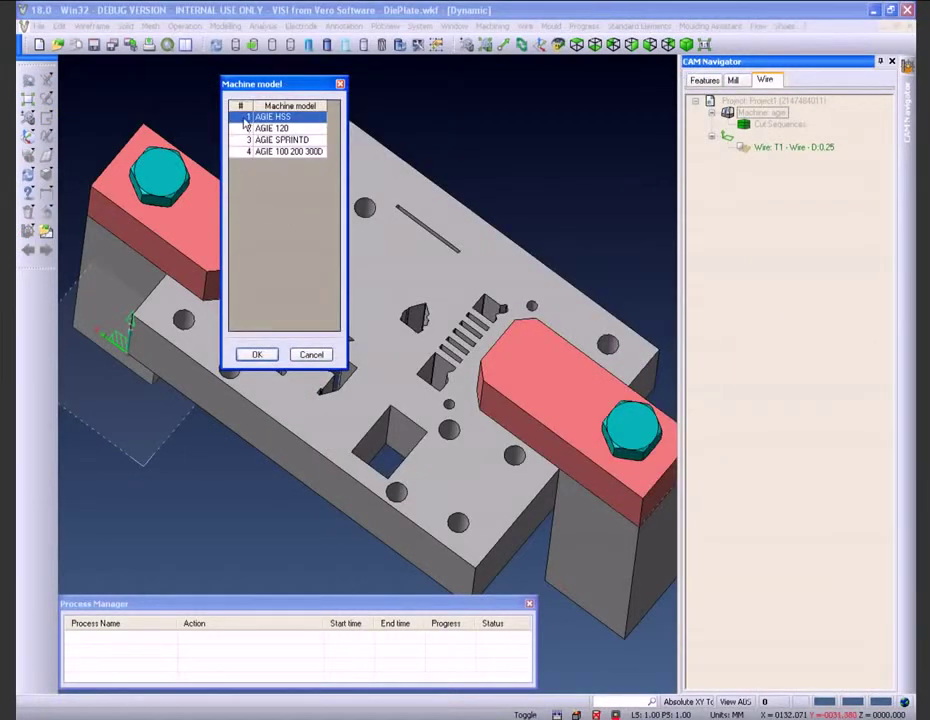
{"action": "left_click", "coordinate": [256, 354]}
{"action": "left_click", "coordinate": [383, 474]}
{"action": "left_click", "coordinate": [777, 148]}
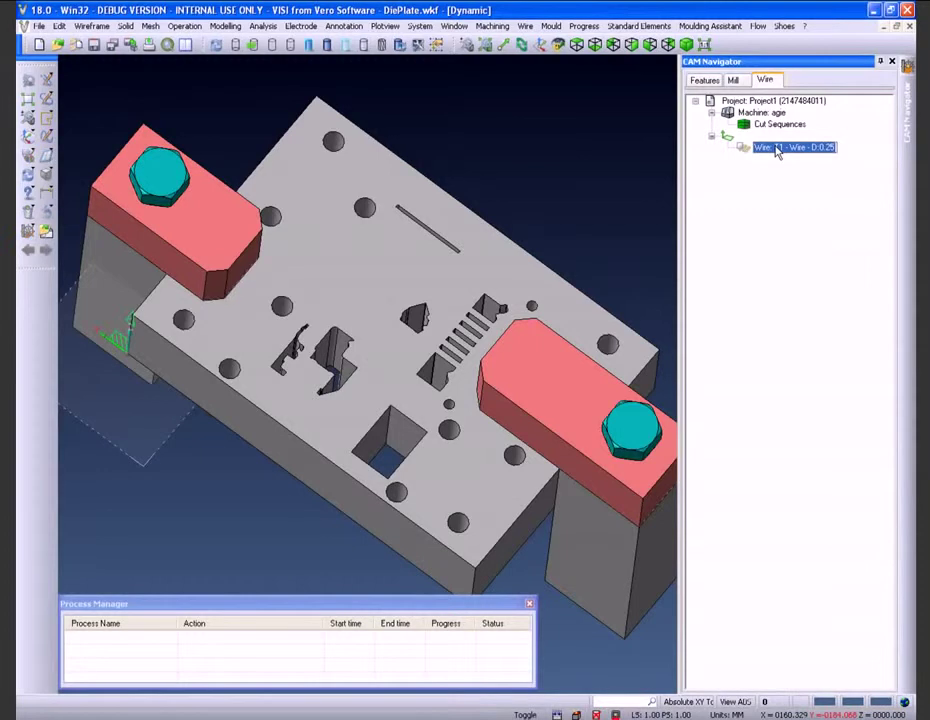
- Try no-core pocketing in Spiral mode on the first cut, then leave it off
{"action": "double_click", "coordinate": [777, 148]}
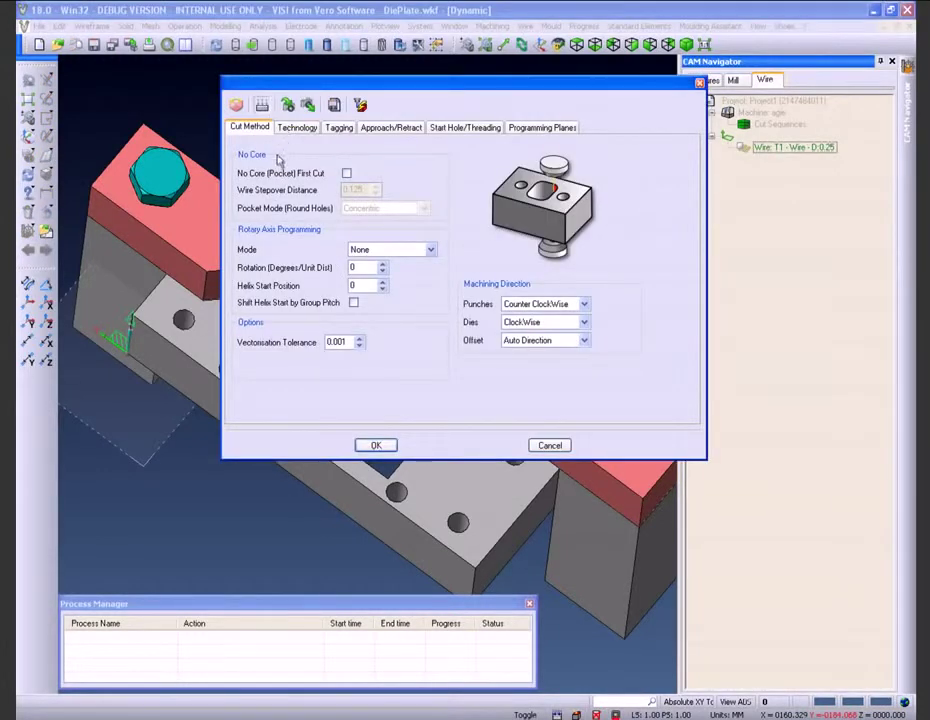
{"action": "left_click", "coordinate": [346, 174]}
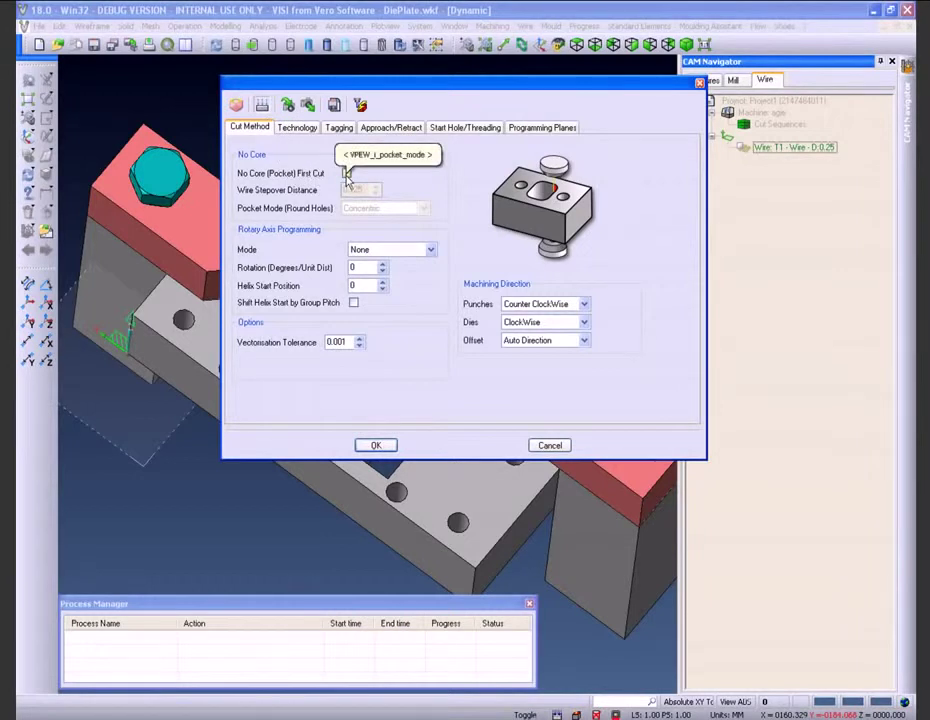
{"action": "left_click", "coordinate": [390, 210]}
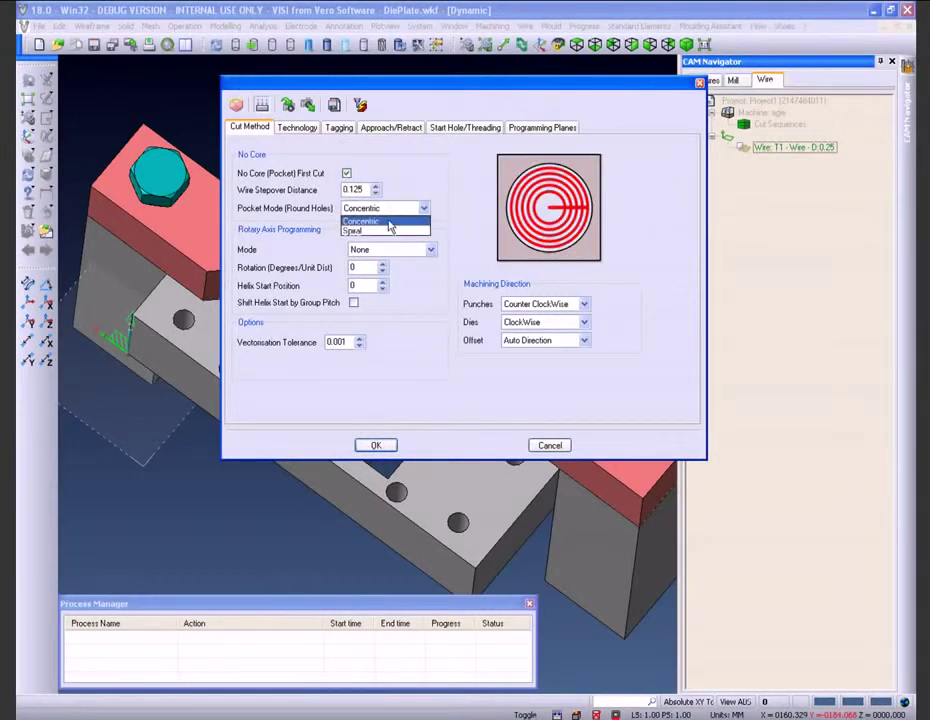
{"action": "left_click", "coordinate": [386, 221]}
{"action": "left_click", "coordinate": [386, 209]}
{"action": "left_click", "coordinate": [384, 230]}
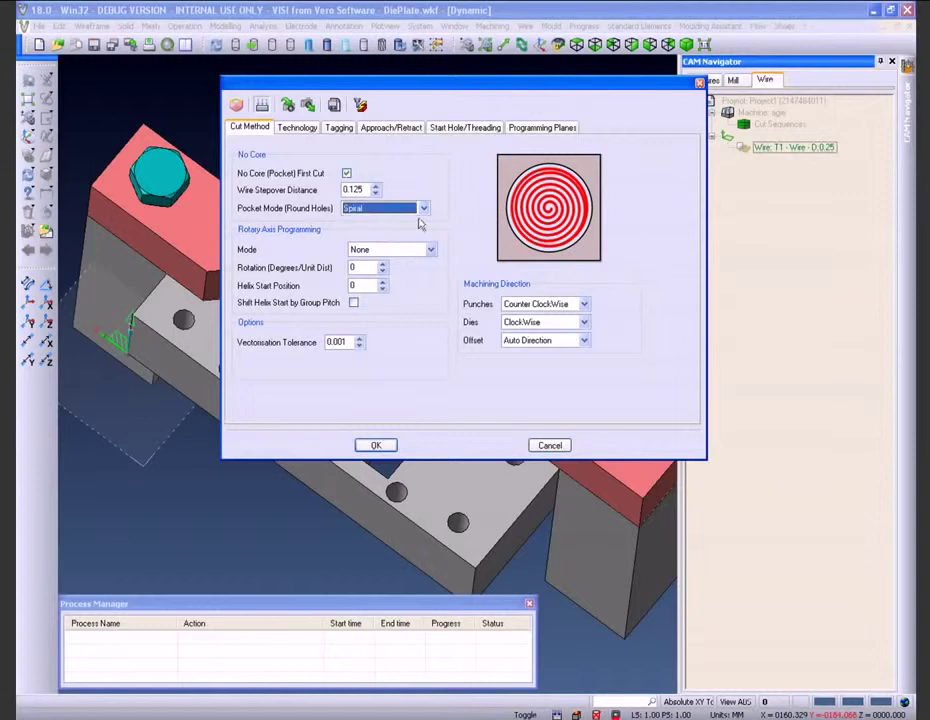
{"action": "left_click", "coordinate": [346, 174]}
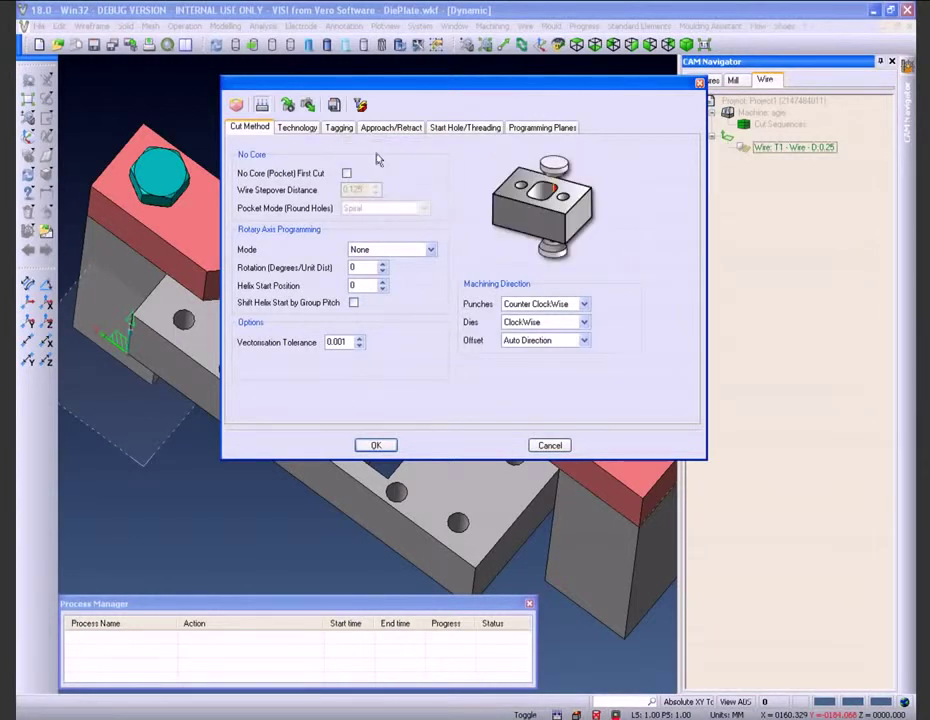
- Load the AEGCHK_3.TED cut technology from the database
{"action": "left_click", "coordinate": [296, 128]}
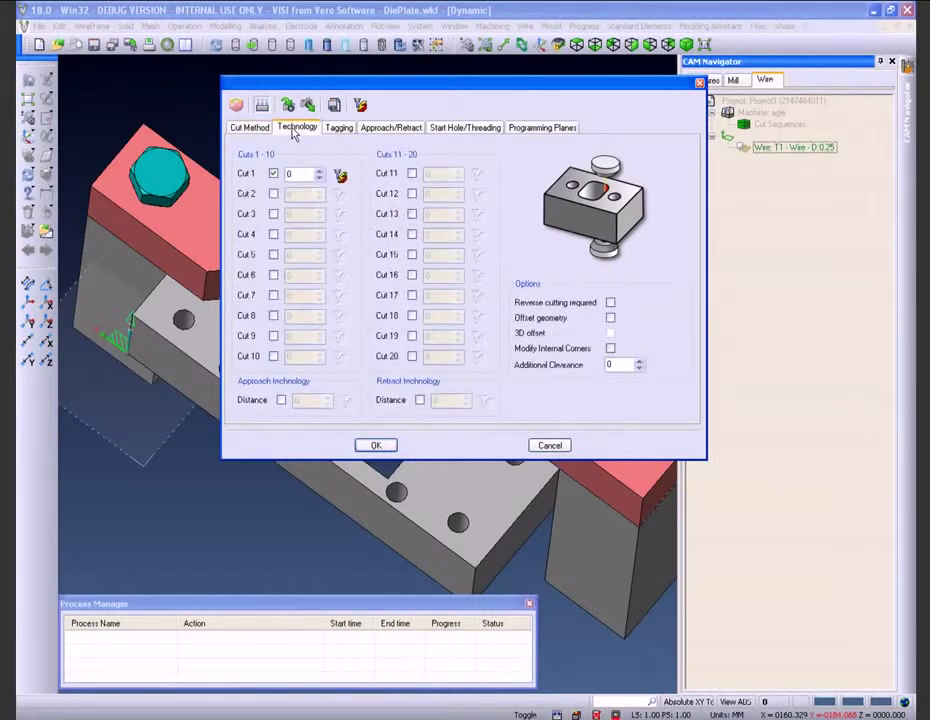
{"action": "left_click", "coordinate": [359, 105]}
{"action": "left_click_drag", "start_coordinate": [291, 110], "coordinate": [314, 114]}
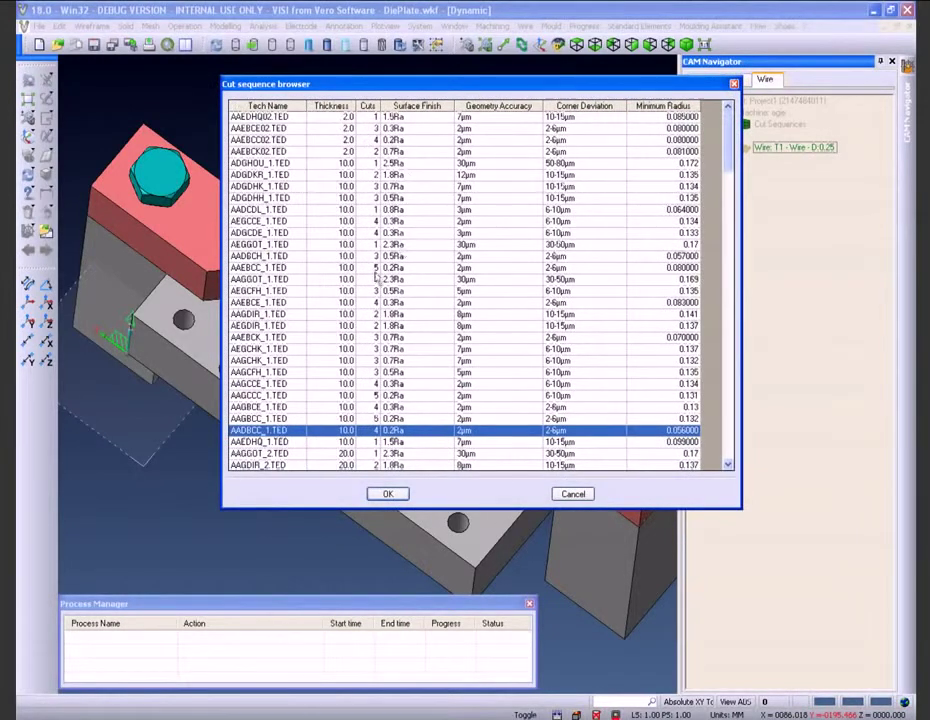
{"action": "left_click_drag", "start_coordinate": [727, 140], "coordinate": [729, 200]}
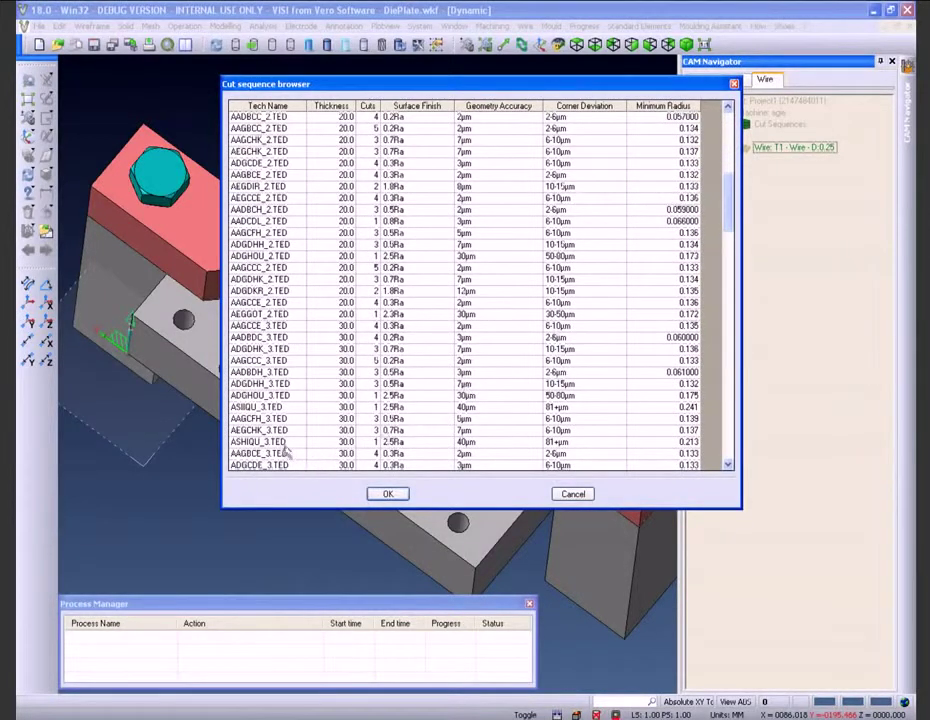
{"action": "left_click", "coordinate": [375, 432]}
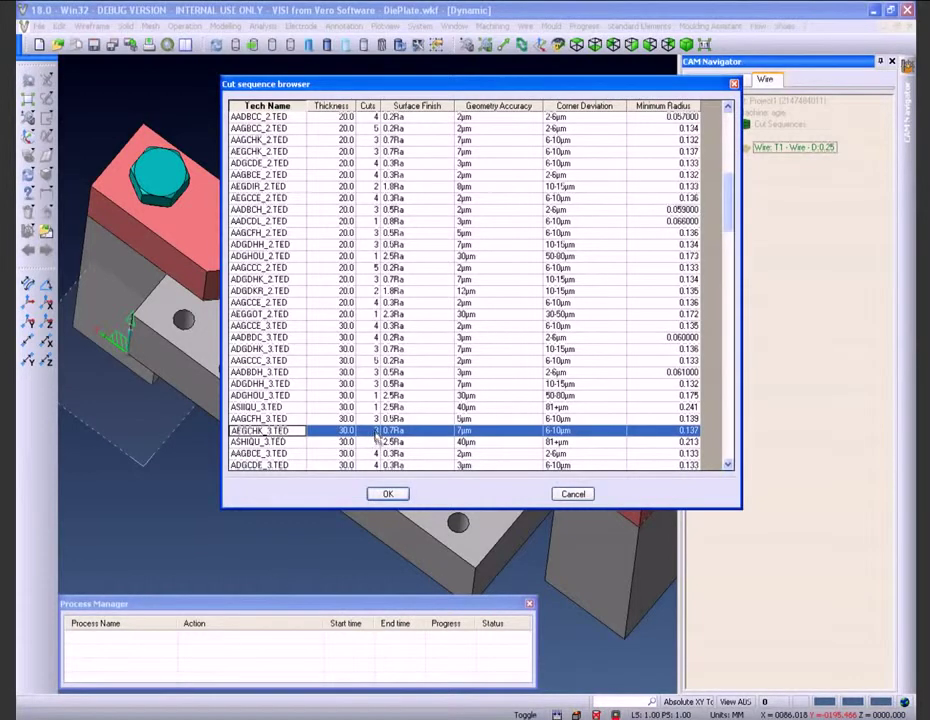
{"action": "left_click", "coordinate": [388, 493]}
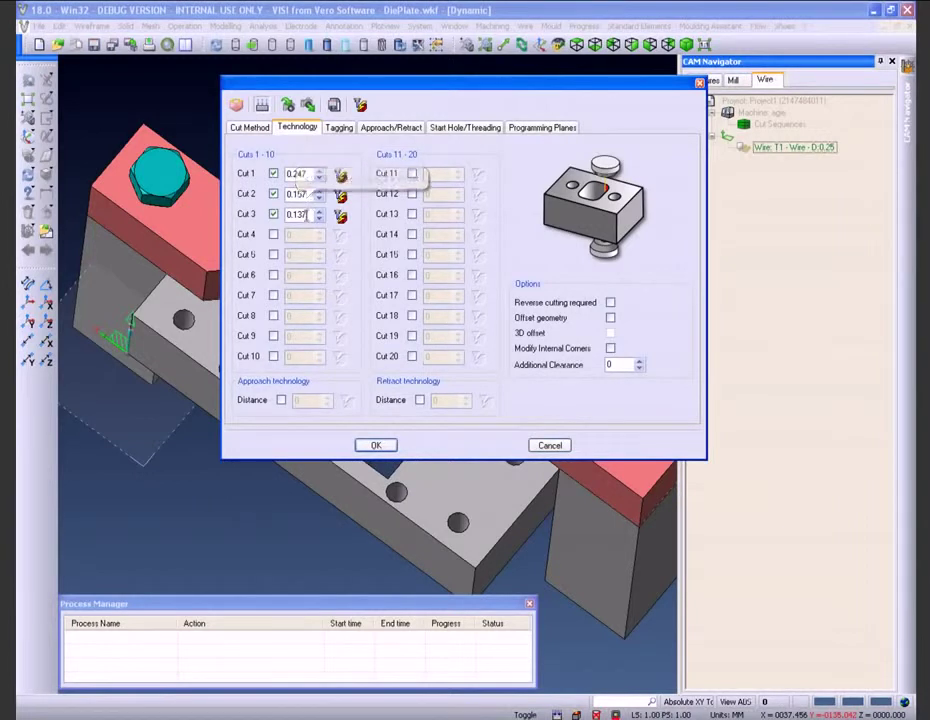
- Review the AGIE generator settings for Cut 1 and Cut 2
{"action": "left_click", "coordinate": [339, 176]}
{"action": "left_click", "coordinate": [282, 254]}
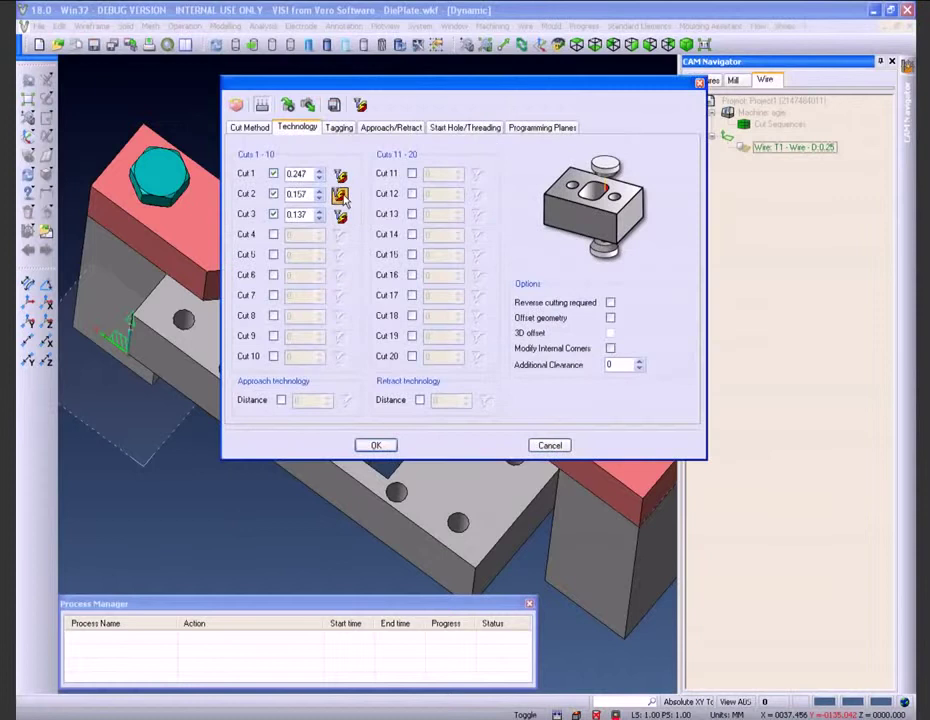
{"action": "left_click", "coordinate": [346, 197]}
{"action": "left_click", "coordinate": [284, 254]}
- Keep tag removal as 'Stop then wire cut tags on the first cut'
{"action": "left_click", "coordinate": [339, 128]}
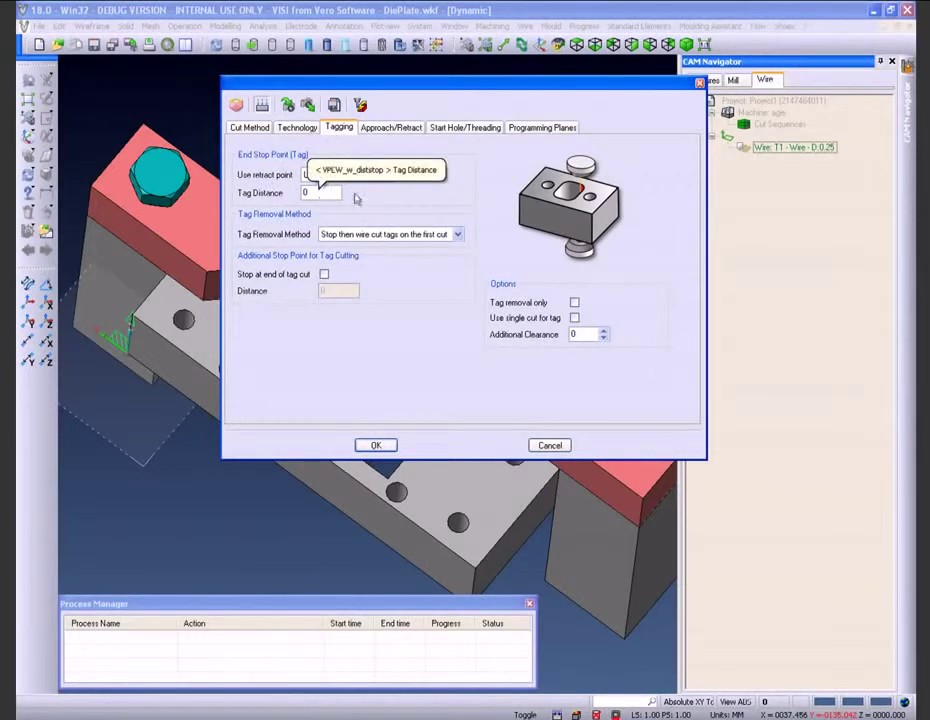
{"action": "left_click", "coordinate": [459, 234]}
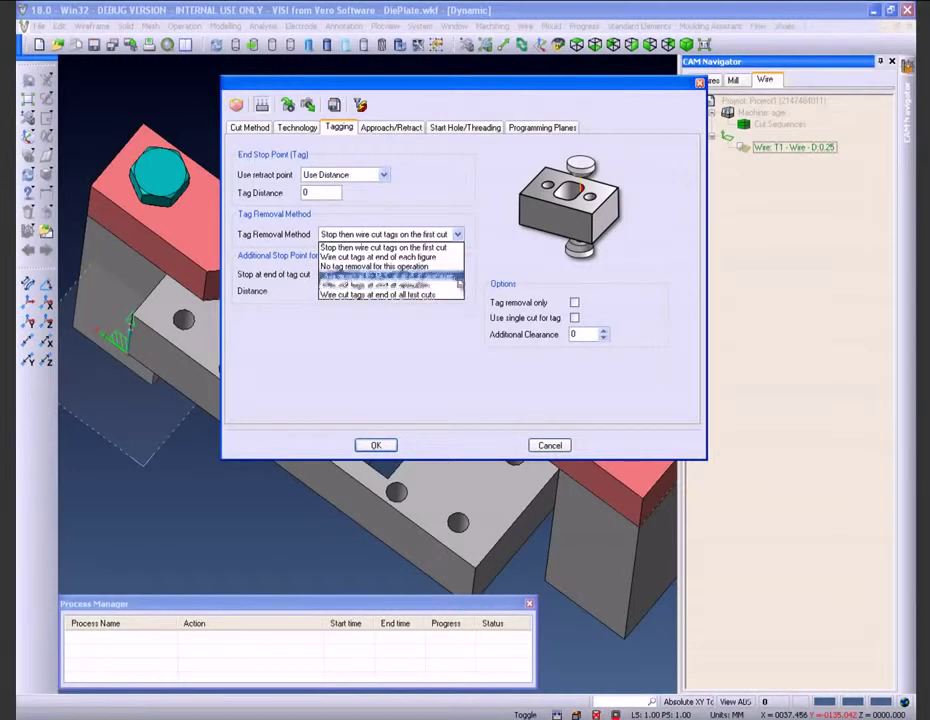
{"action": "left_click", "coordinate": [345, 247]}
{"action": "left_click", "coordinate": [368, 127]}
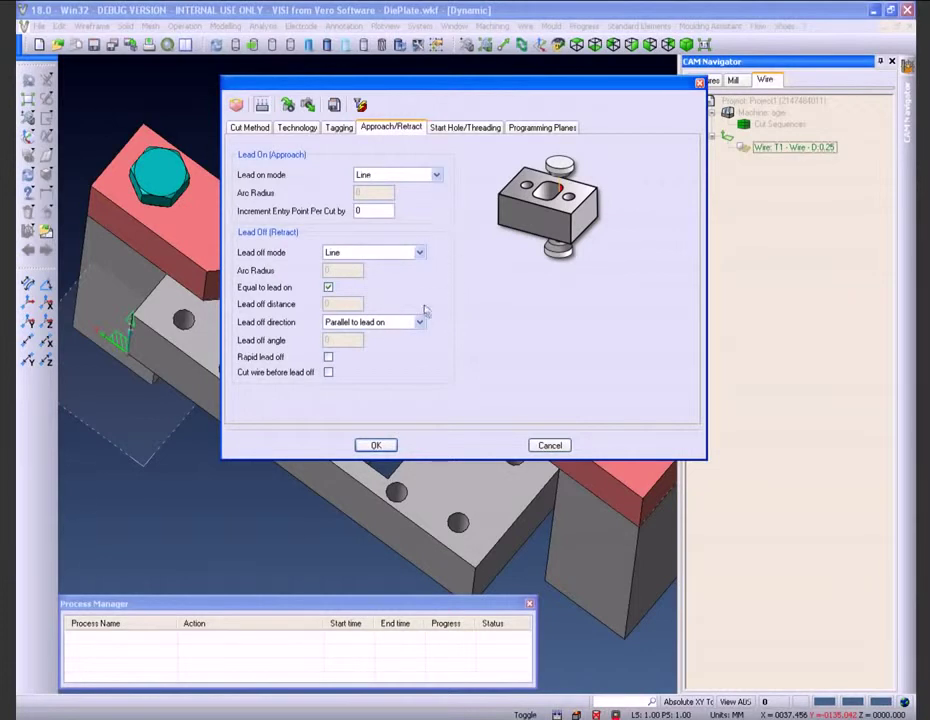
- Keep a Line lead-on and set the round start hole diameter to 1
{"action": "left_click", "coordinate": [437, 176]}
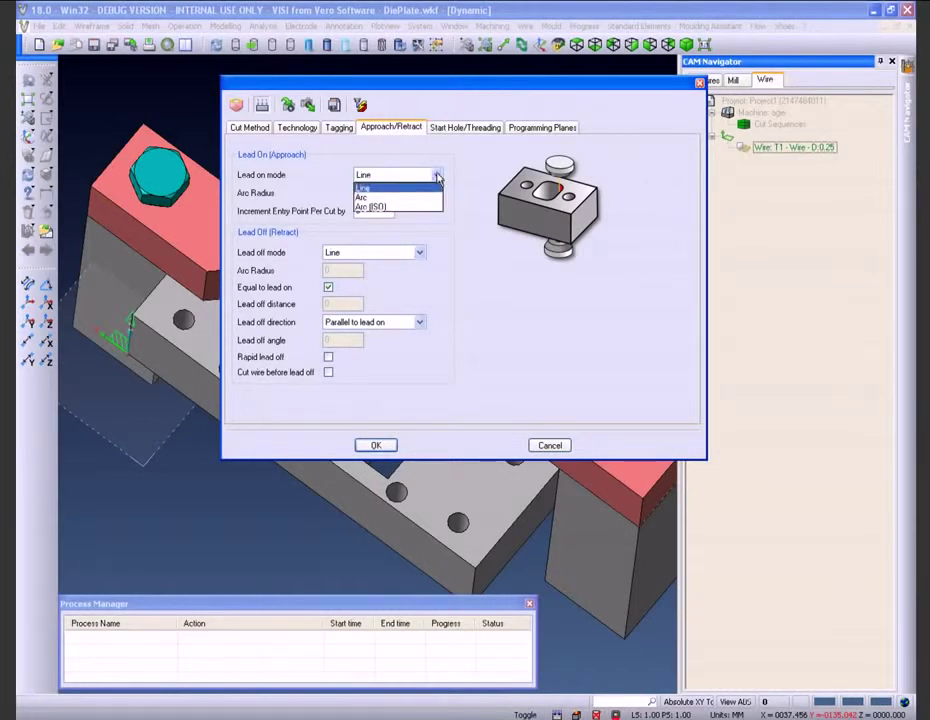
{"action": "left_click", "coordinate": [437, 176]}
{"action": "left_click", "coordinate": [453, 129]}
{"action": "double_click", "coordinate": [326, 193]}
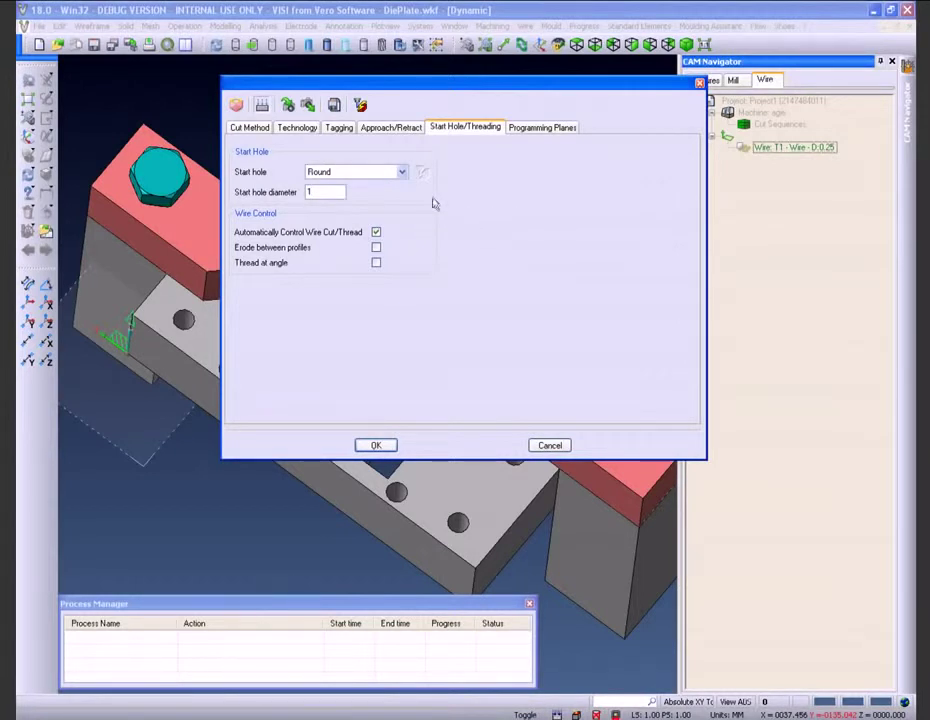
- Set the upper nozzle height to 50 and calculate the wire toolpaths
{"action": "left_click", "coordinate": [522, 133]}
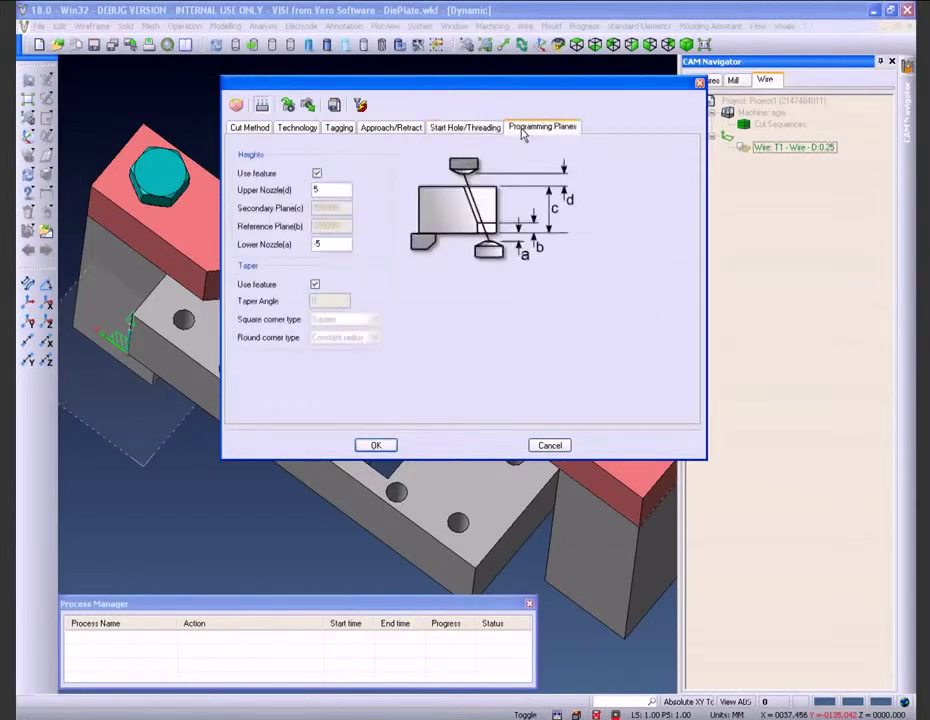
{"action": "double_click", "coordinate": [341, 189]}
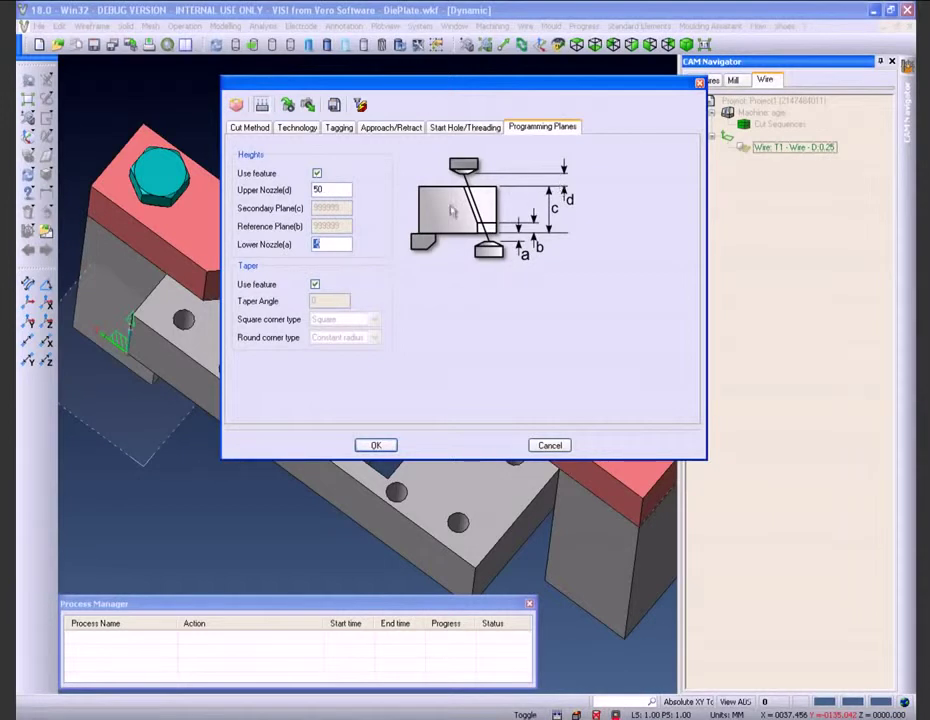
{"action": "left_click", "coordinate": [376, 445]}
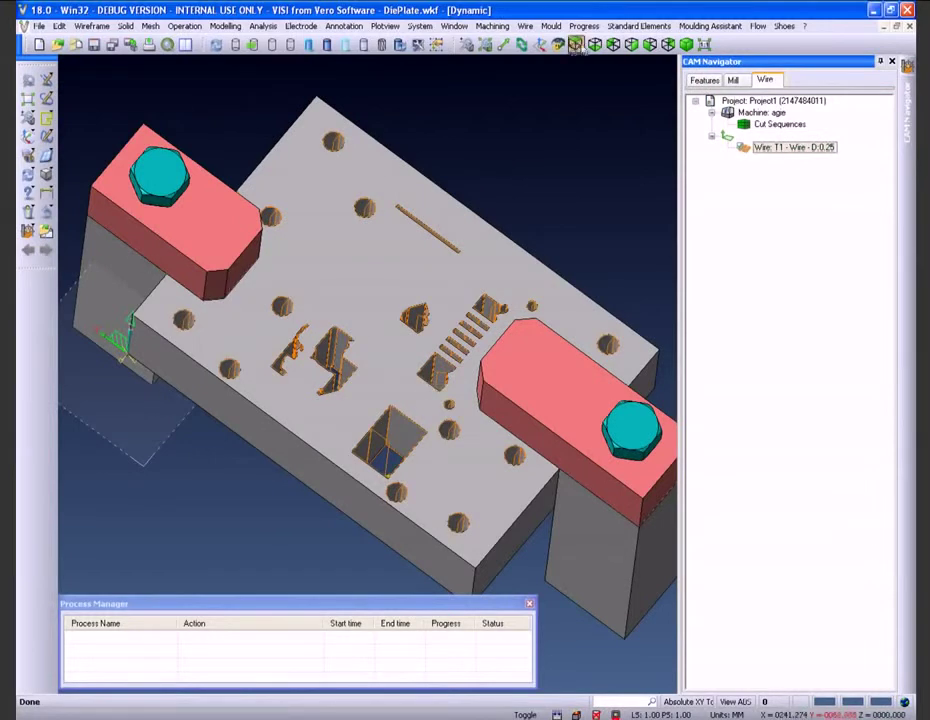
- View the die plate from directly above, fitted to the screen and zoomed in
{"action": "left_click", "coordinate": [576, 44]}
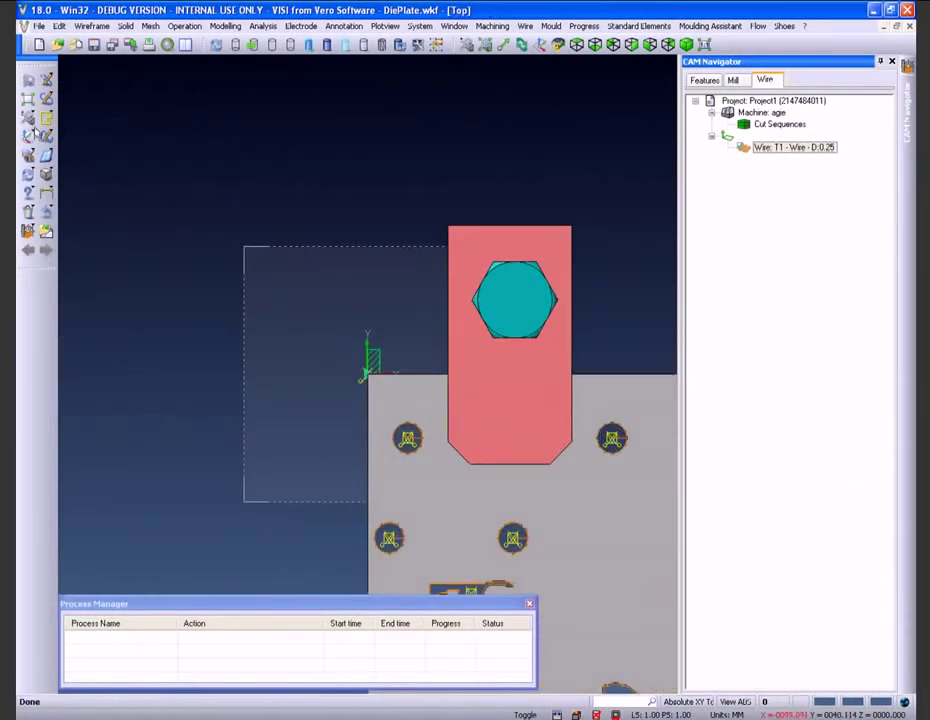
{"action": "left_click", "coordinate": [28, 100]}
{"action": "scroll", "coordinate": [333, 432], "scroll_direction": "up", "scroll_amount": 2}
{"action": "scroll", "coordinate": [333, 432], "scroll_direction": "up", "scroll_amount": 5}
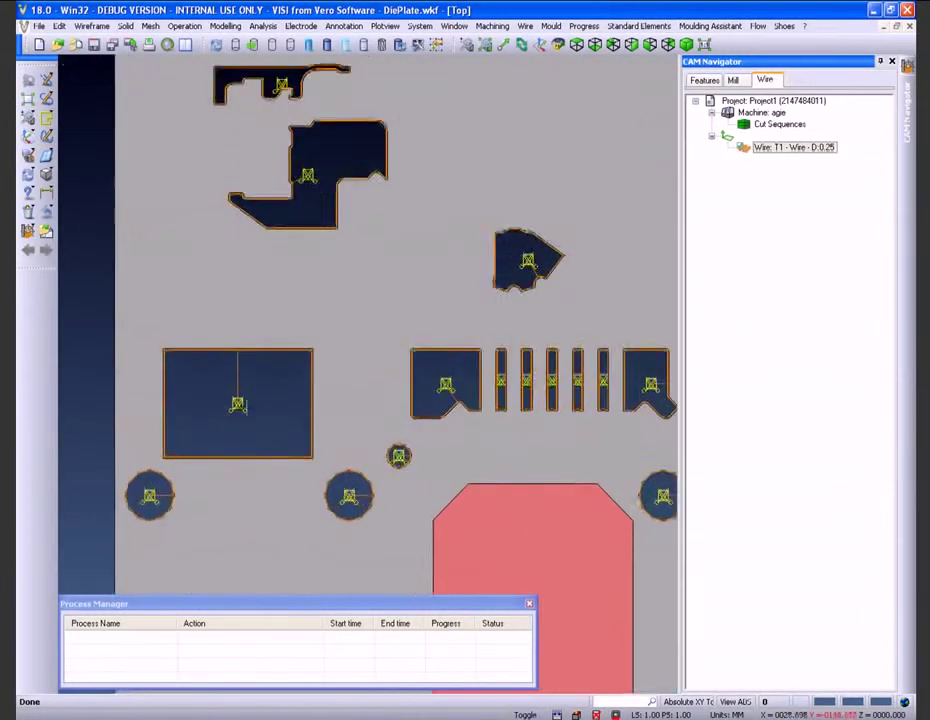
{"action": "scroll", "coordinate": [230, 354], "scroll_direction": "up", "scroll_amount": 5}
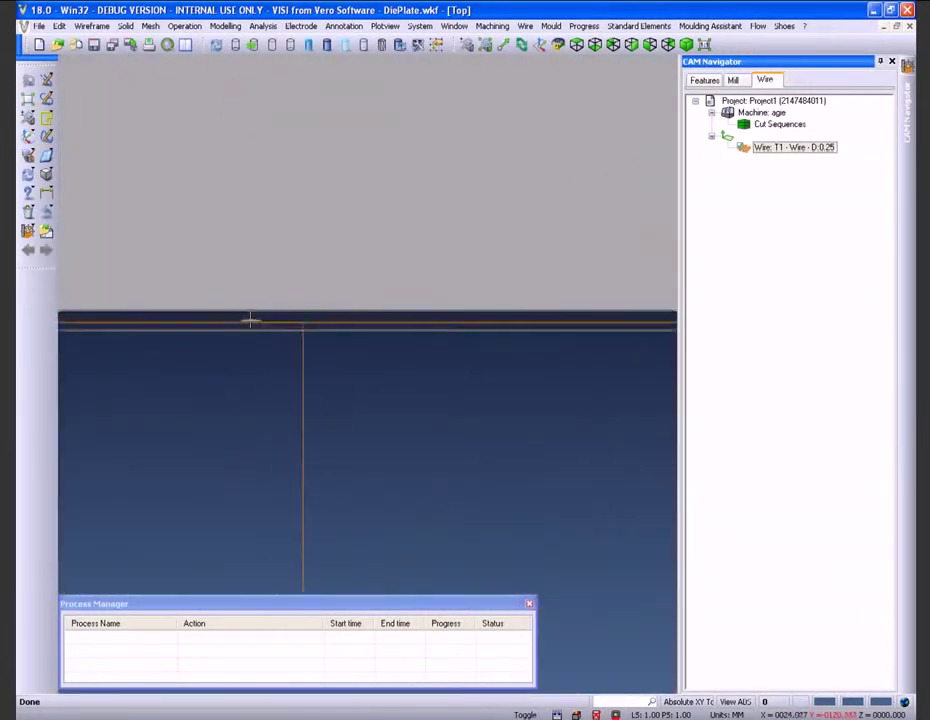
{"action": "scroll", "coordinate": [290, 325], "scroll_direction": "up", "scroll_amount": 2}
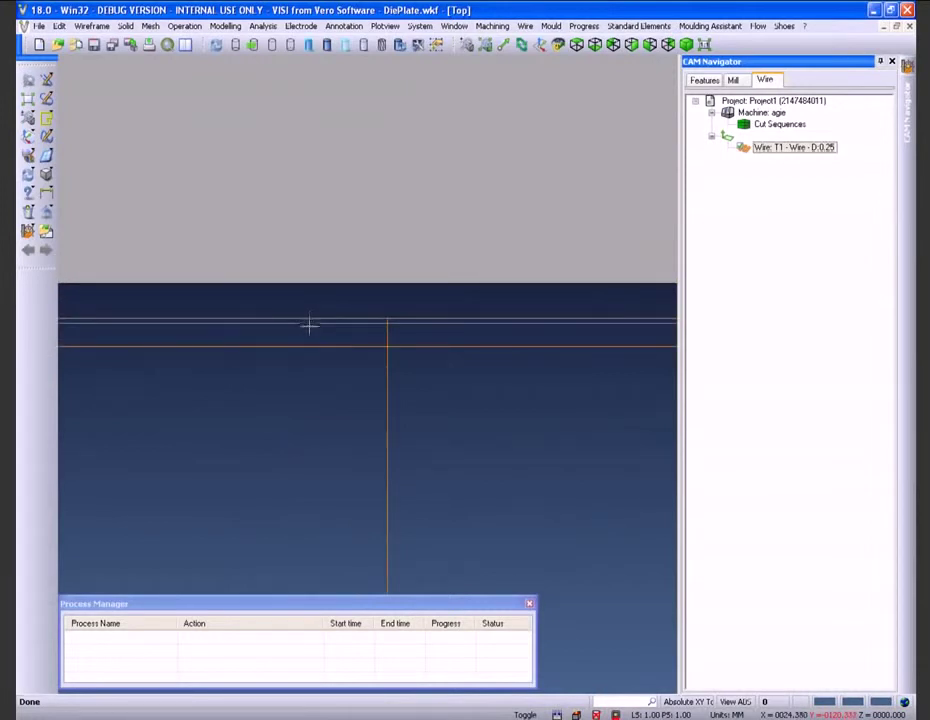
- Show the die plate in 3D and orbit it to inspect the T1 toolpaths
{"action": "left_click", "coordinate": [28, 97]}
{"action": "middle_click_drag", "start_coordinate": [363, 438], "coordinate": [413, 411]}
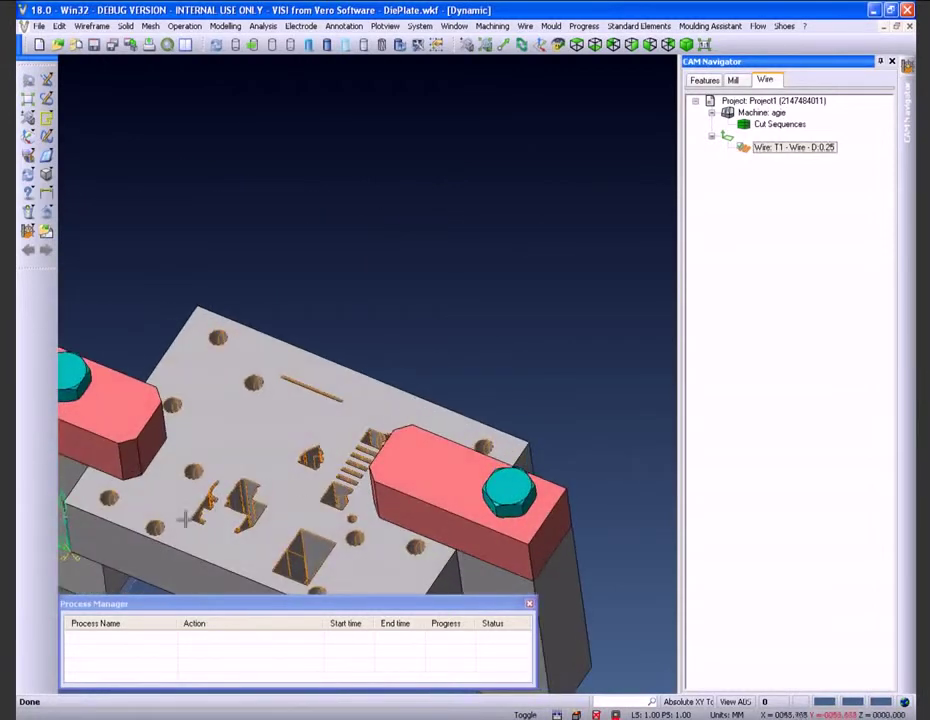
{"action": "scroll", "coordinate": [473, 305], "scroll_direction": "down", "scroll_amount": 4}
{"action": "scroll", "coordinate": [275, 498], "scroll_direction": "up", "scroll_amount": 5}
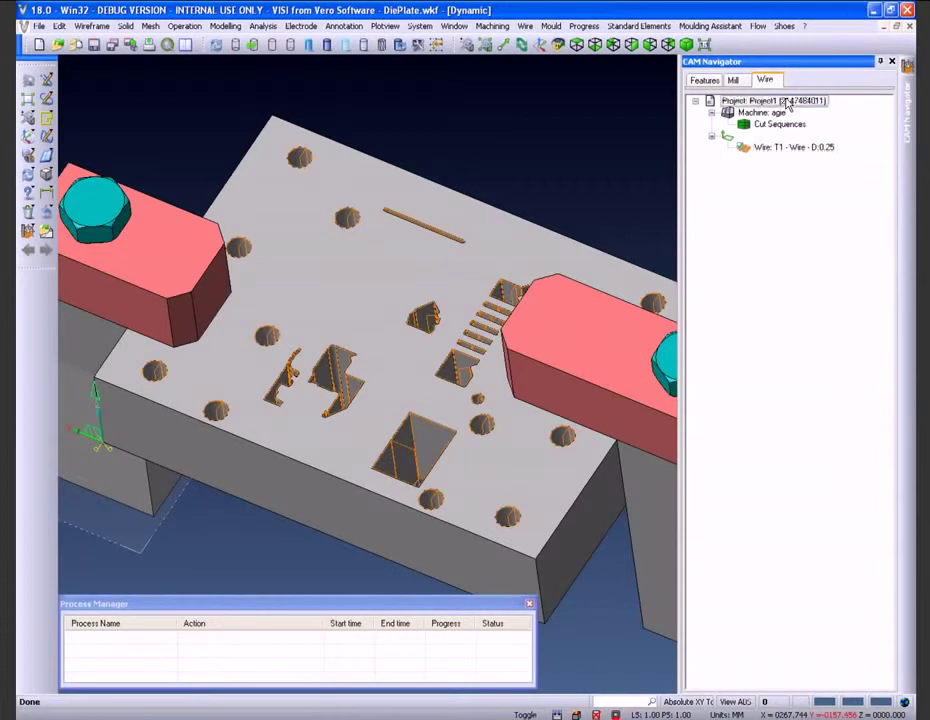
- Start the Kinematics solid simulation of Project1 and play the wire cuts
{"action": "right_click", "coordinate": [787, 104]}
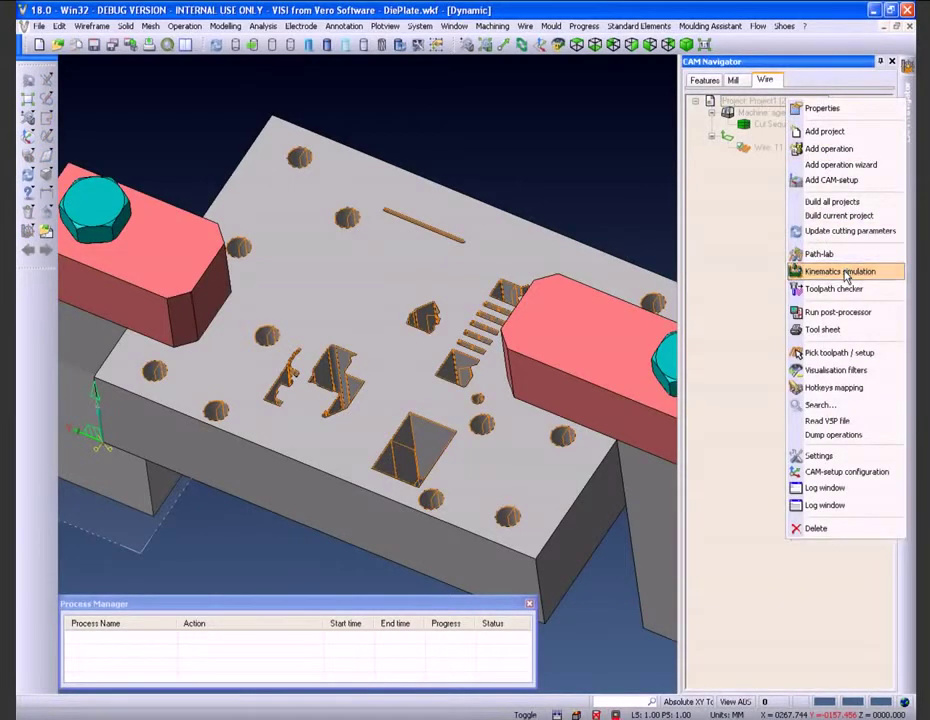
{"action": "left_click", "coordinate": [846, 274]}
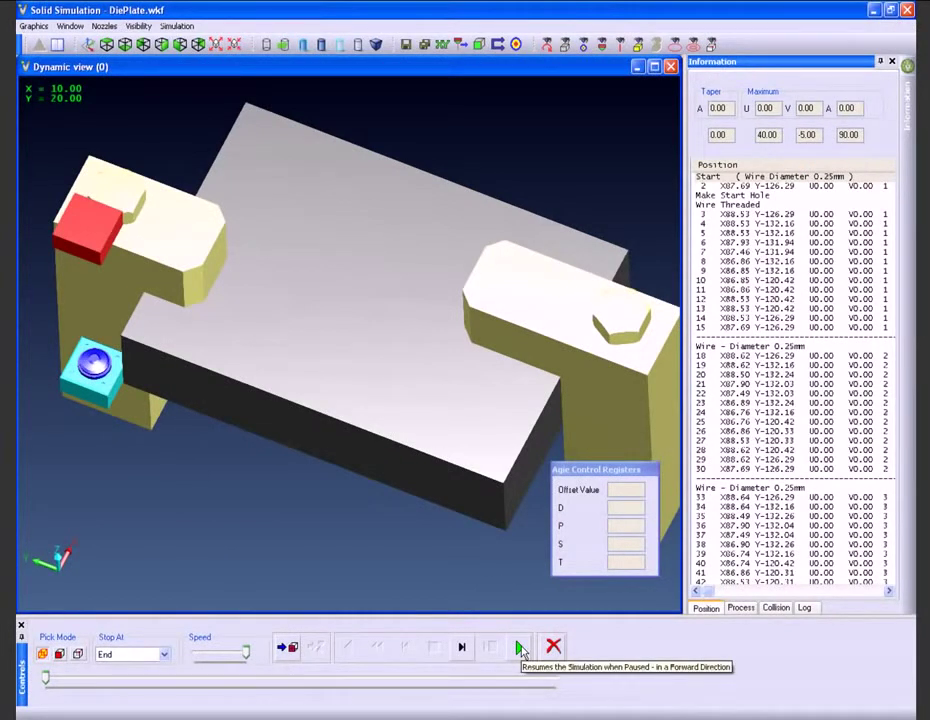
{"action": "left_click", "coordinate": [519, 648]}
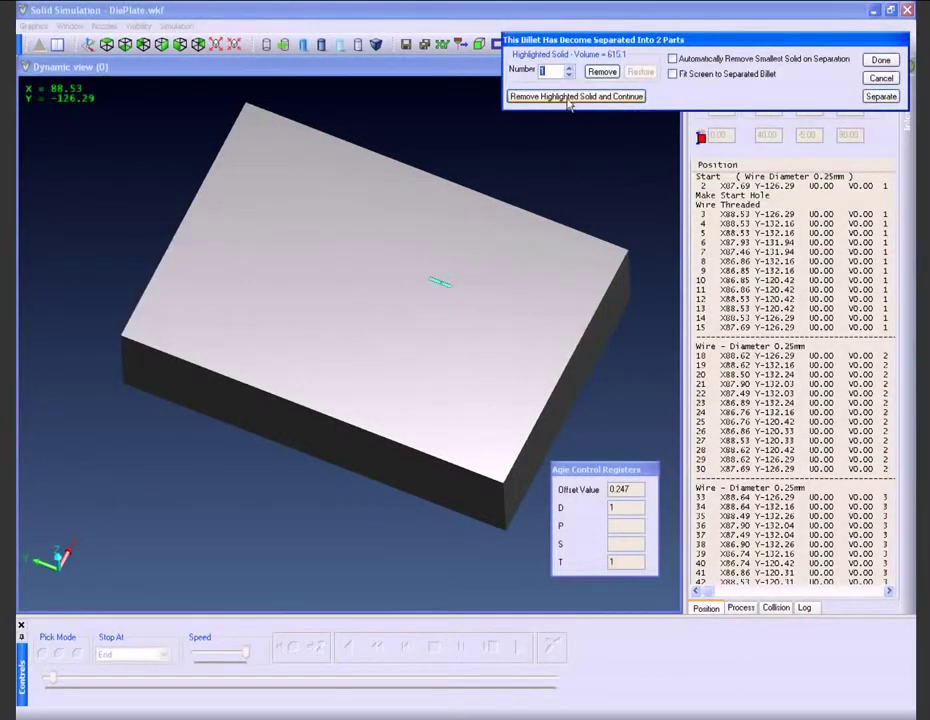
- Remove the first three cut-out slugs and continue until the 6244 slug separates
{"action": "left_click", "coordinate": [576, 96]}
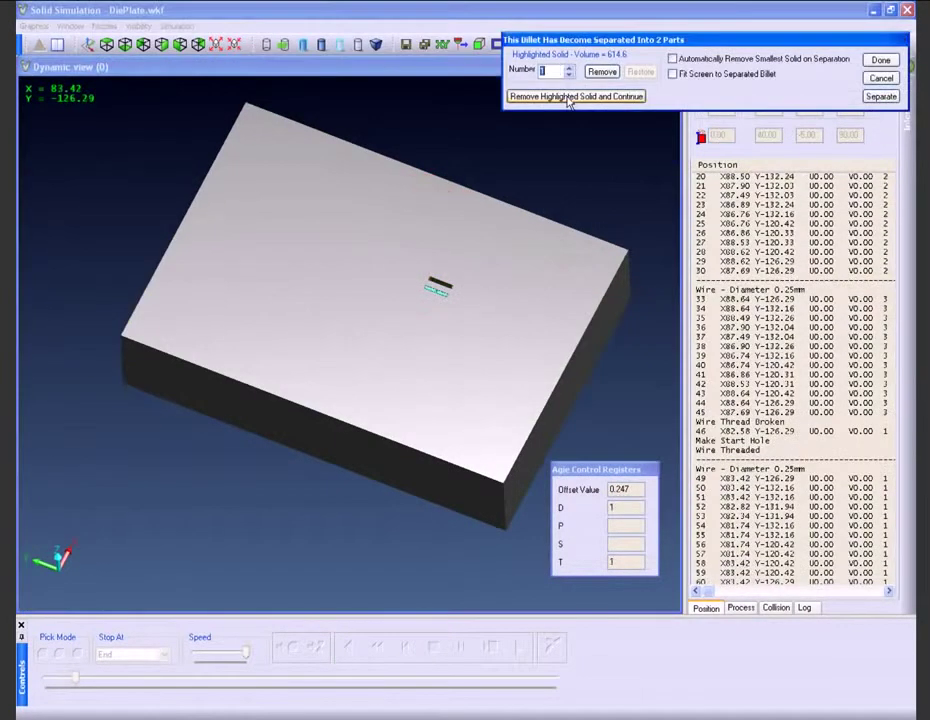
{"action": "left_click", "coordinate": [567, 97]}
{"action": "left_click", "coordinate": [570, 97]}
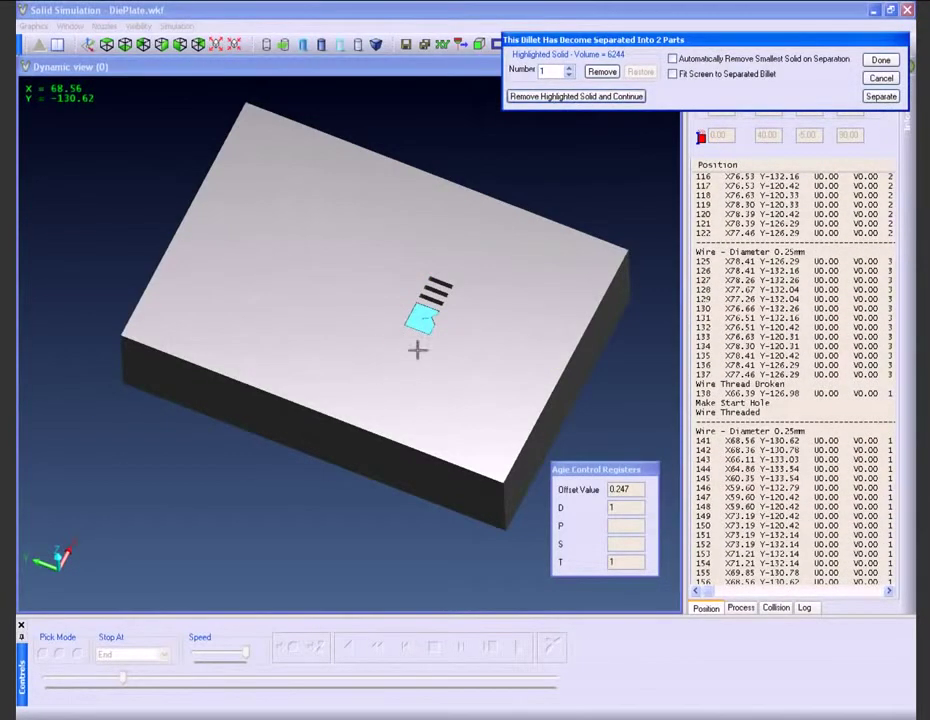
{"action": "scroll", "coordinate": [418, 334], "scroll_direction": "up", "scroll_amount": 2}
{"action": "scroll", "coordinate": [410, 332], "scroll_direction": "up", "scroll_amount": 4}
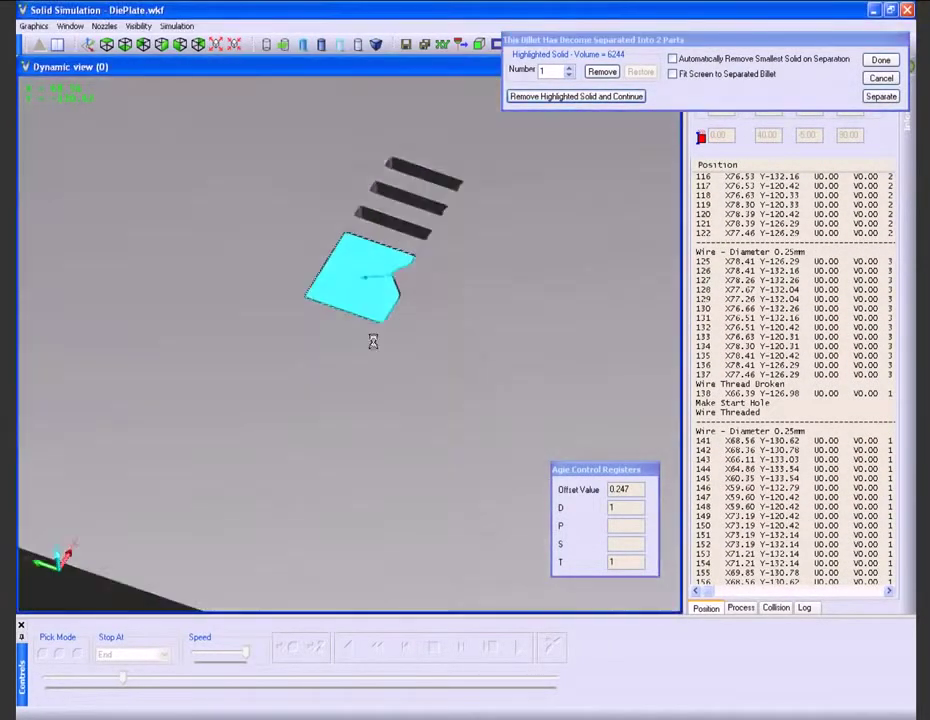
{"action": "scroll", "coordinate": [368, 345], "scroll_direction": "up", "scroll_amount": 2}
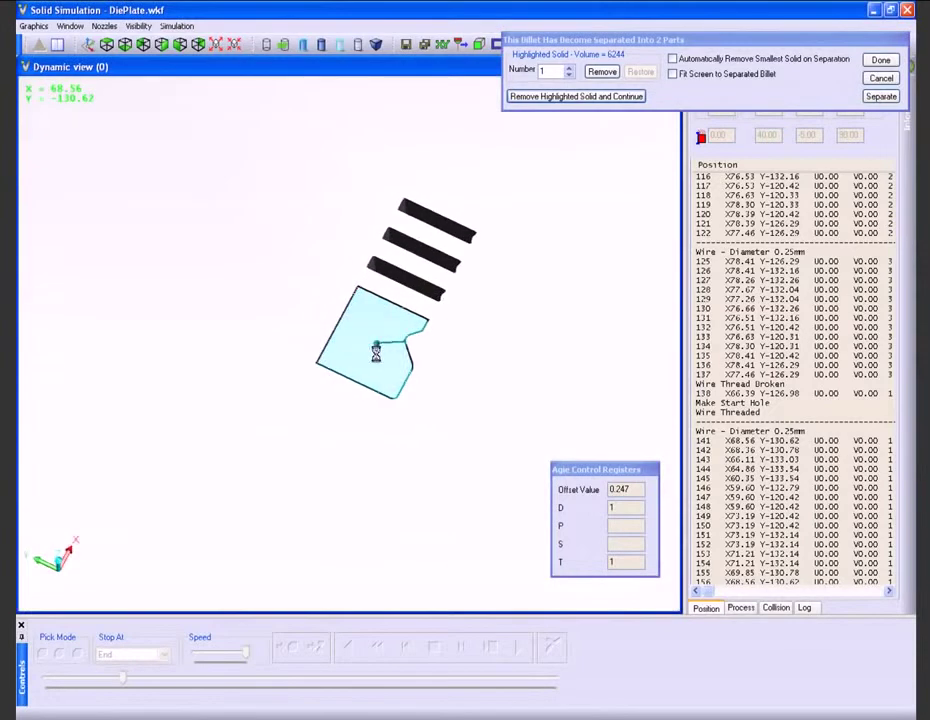
- Confirm the 6244 slug separates along +Z/−Z and enable automatic smallest-solid removal
{"action": "left_click", "coordinate": [881, 96]}
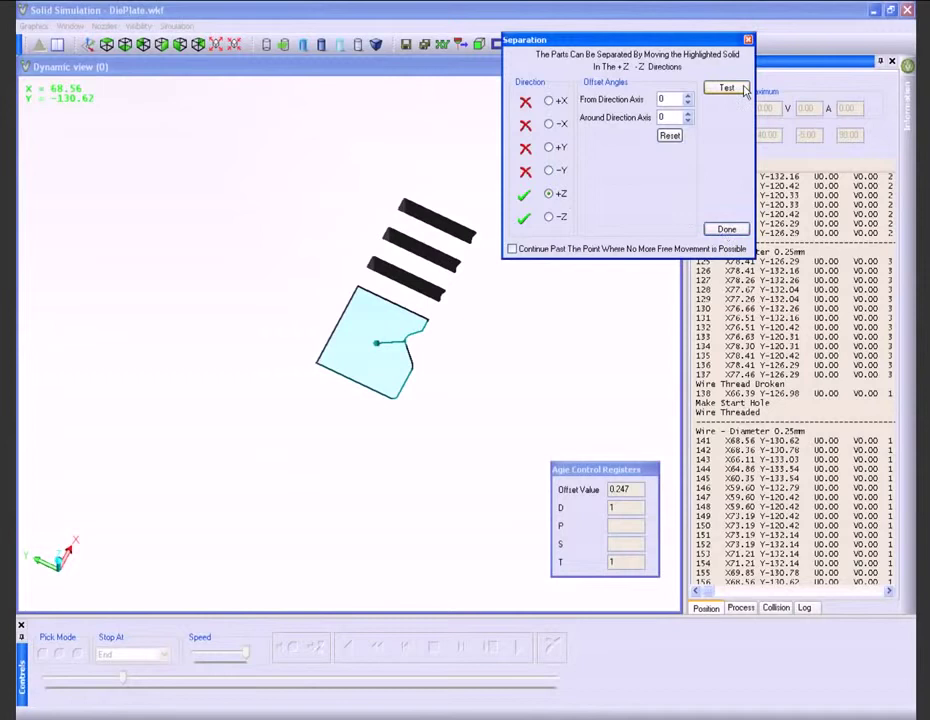
{"action": "left_click", "coordinate": [740, 89]}
{"action": "left_click", "coordinate": [726, 88]}
{"action": "left_click", "coordinate": [722, 88]}
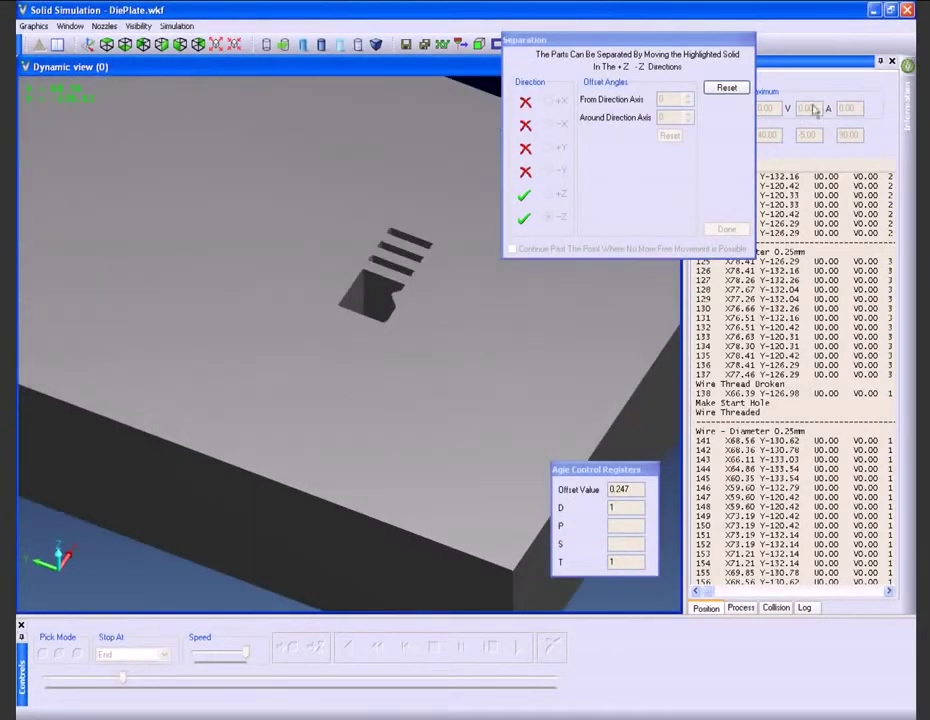
{"action": "left_click", "coordinate": [740, 90]}
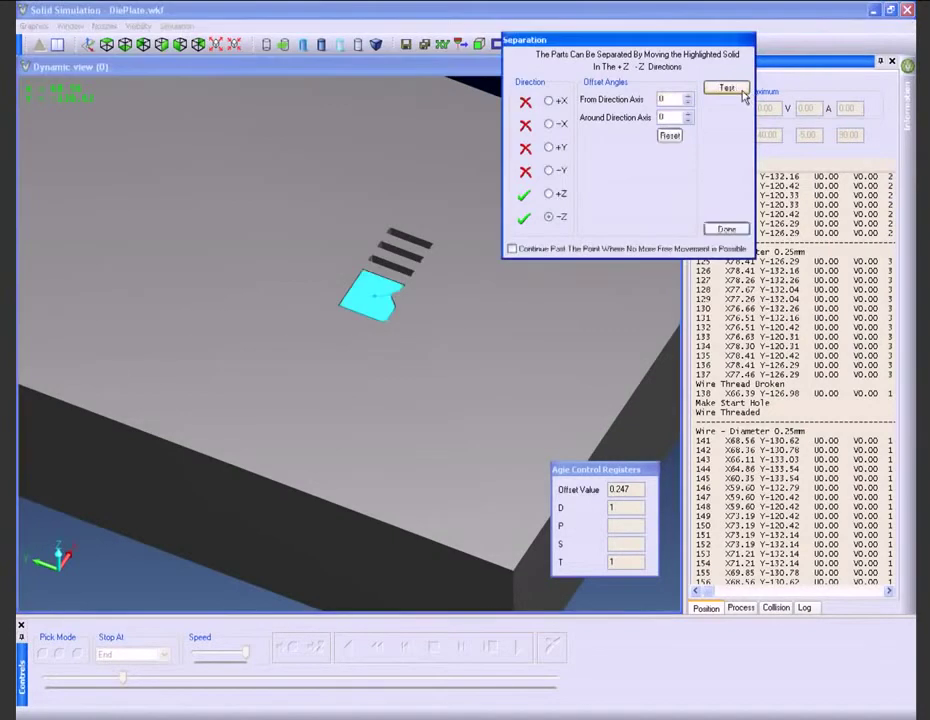
{"action": "left_click", "coordinate": [727, 230]}
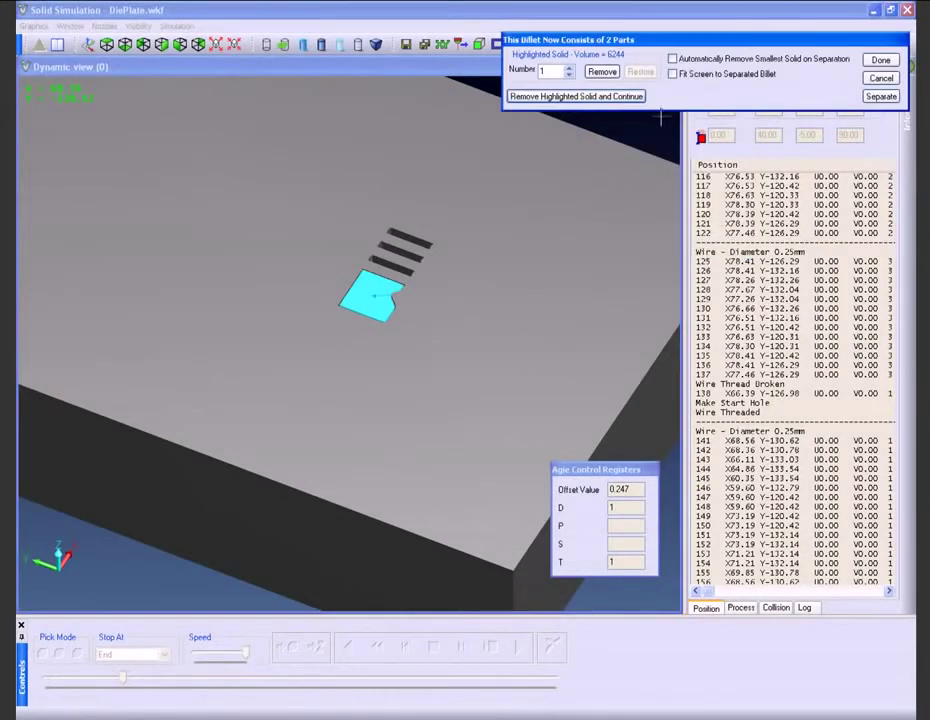
{"action": "left_click", "coordinate": [693, 61]}
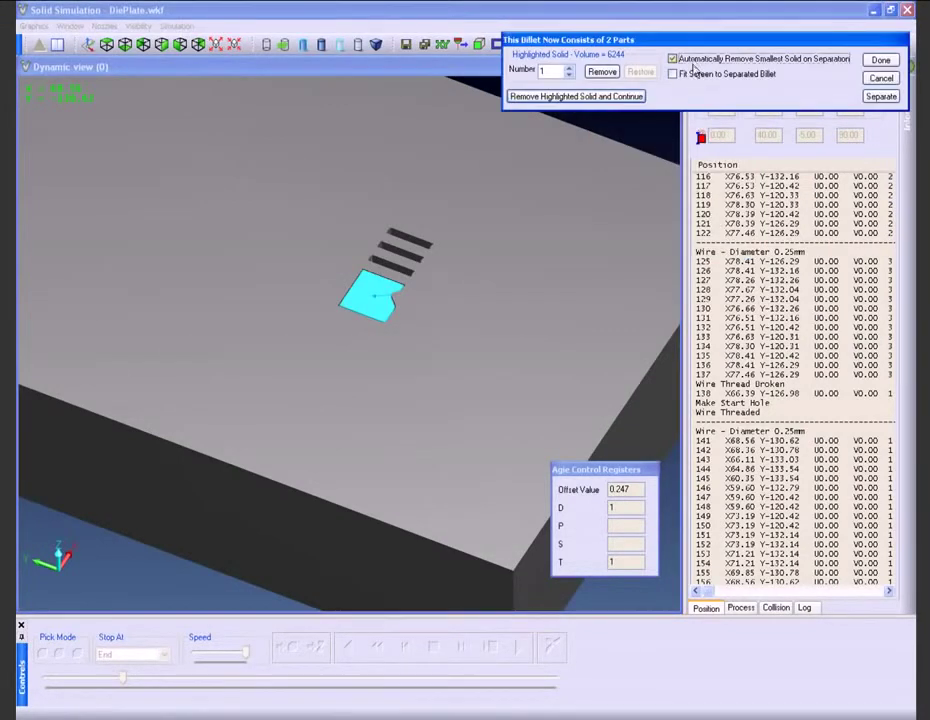
- Remove the slug and let the simulation cut all remaining cutouts and holes
{"action": "left_click", "coordinate": [612, 100]}
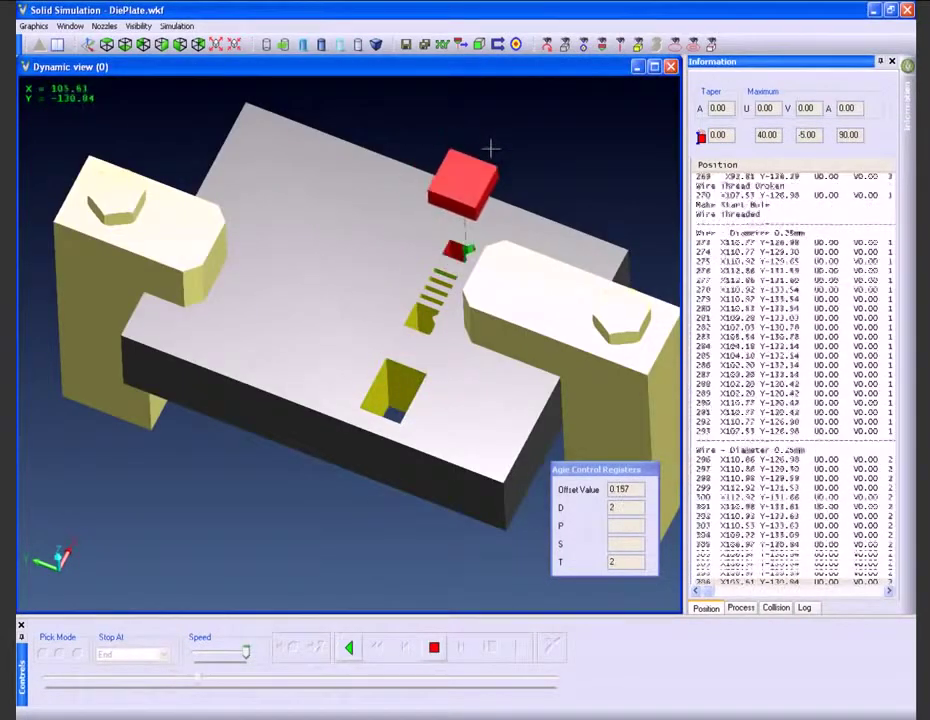
{"action": "scroll", "coordinate": [383, 264], "scroll_direction": "up", "scroll_amount": 3}
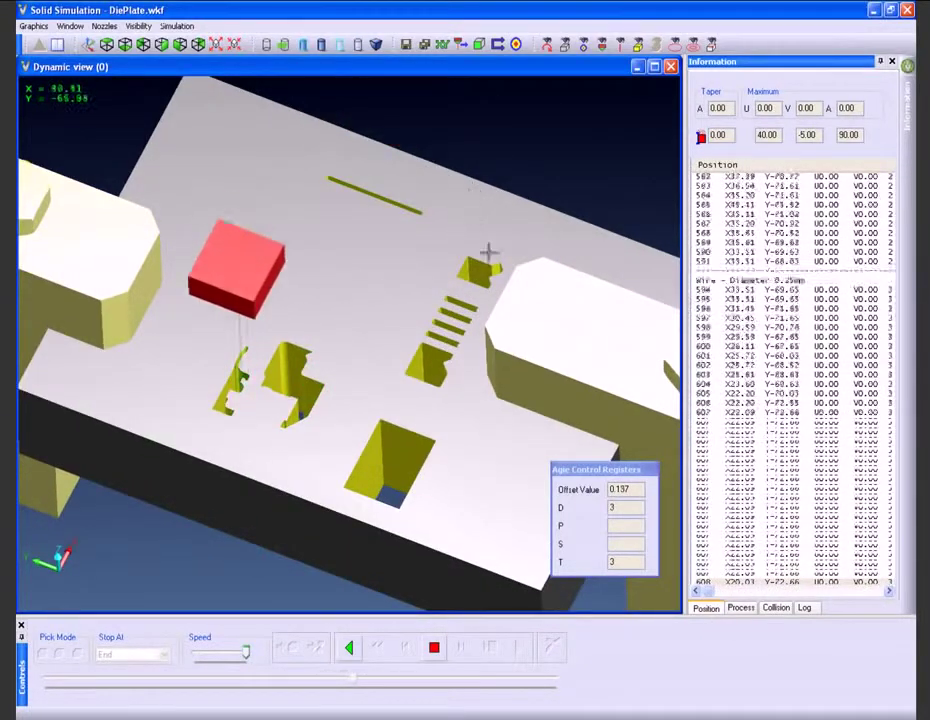
{"action": "left_click_drag", "start_coordinate": [588, 469], "coordinate": [596, 477]}
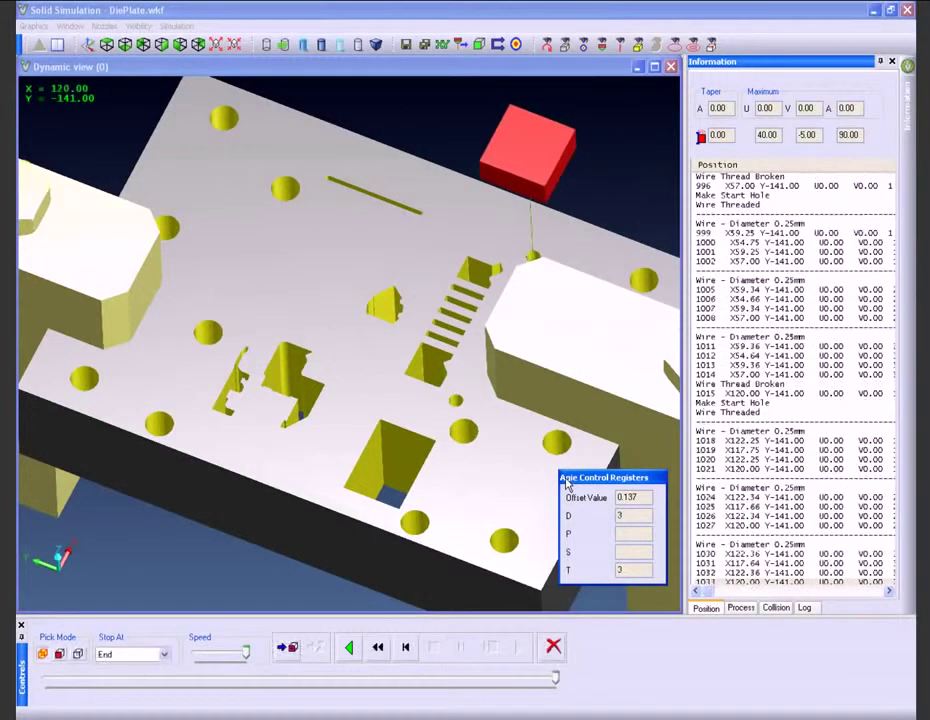
- Close the simulation and post-process Project1 into the NC file testiso.iso
{"action": "left_click", "coordinate": [554, 647]}
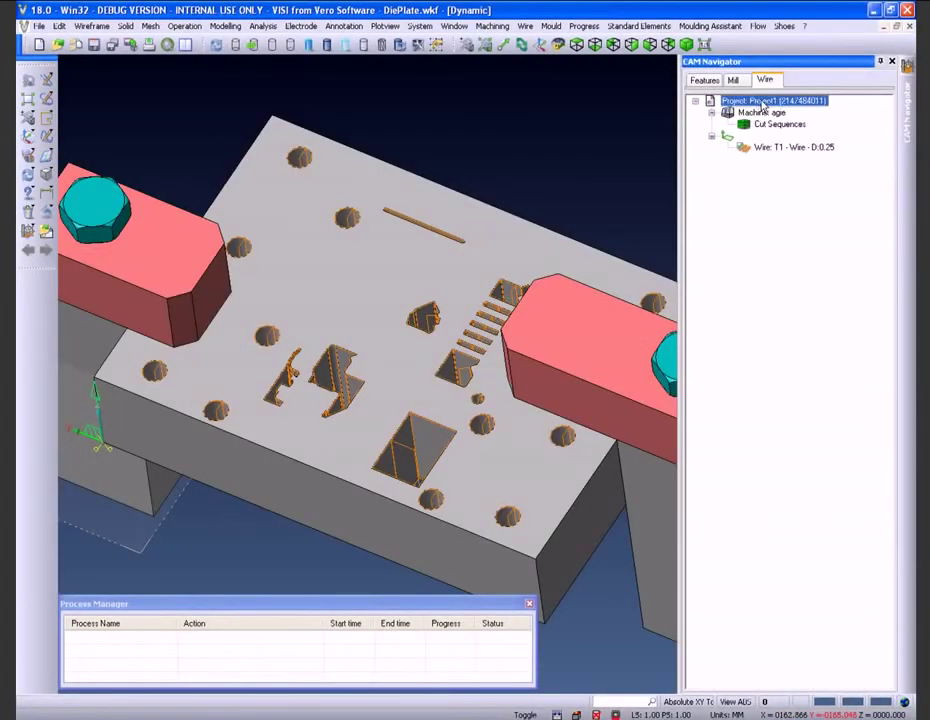
{"action": "right_click", "coordinate": [762, 103]}
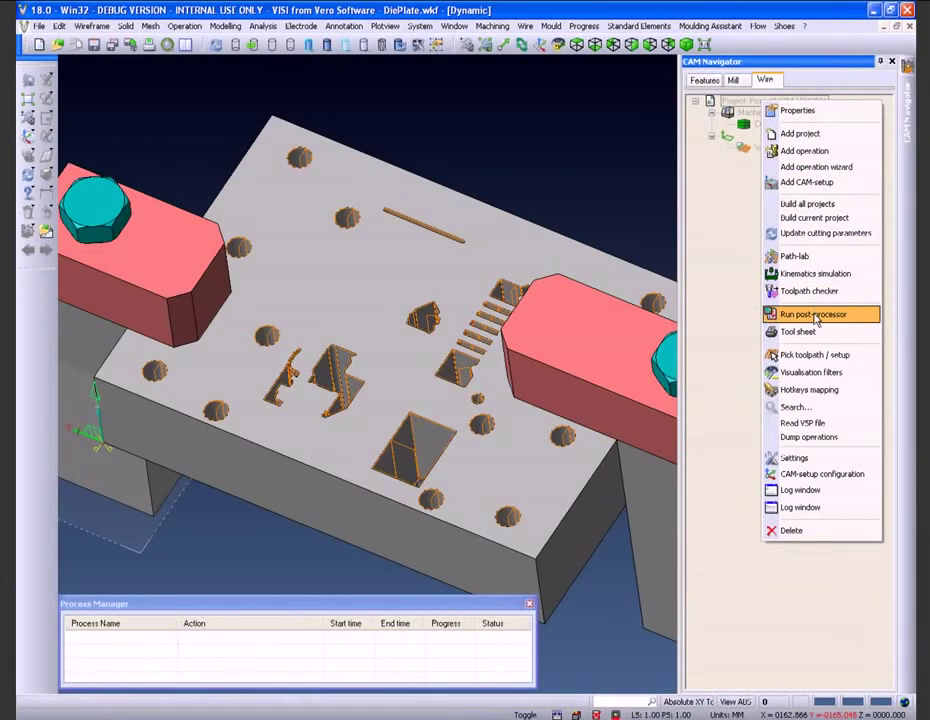
{"action": "left_click", "coordinate": [815, 315]}
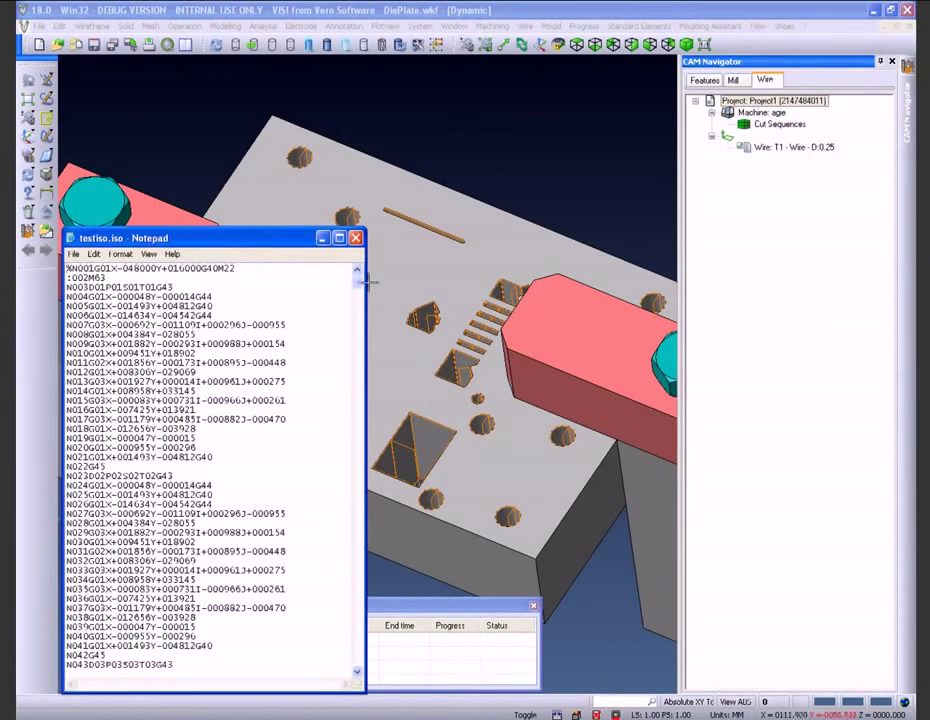
{"action": "mouse_move", "coordinate": [358, 276]}
{"action": "left_mouse_down"}
{"action": "mouse_move", "coordinate": [354, 669]}
{"action": "mouse_move", "coordinate": [342, 281]}
{"action": "left_mouse_up"}
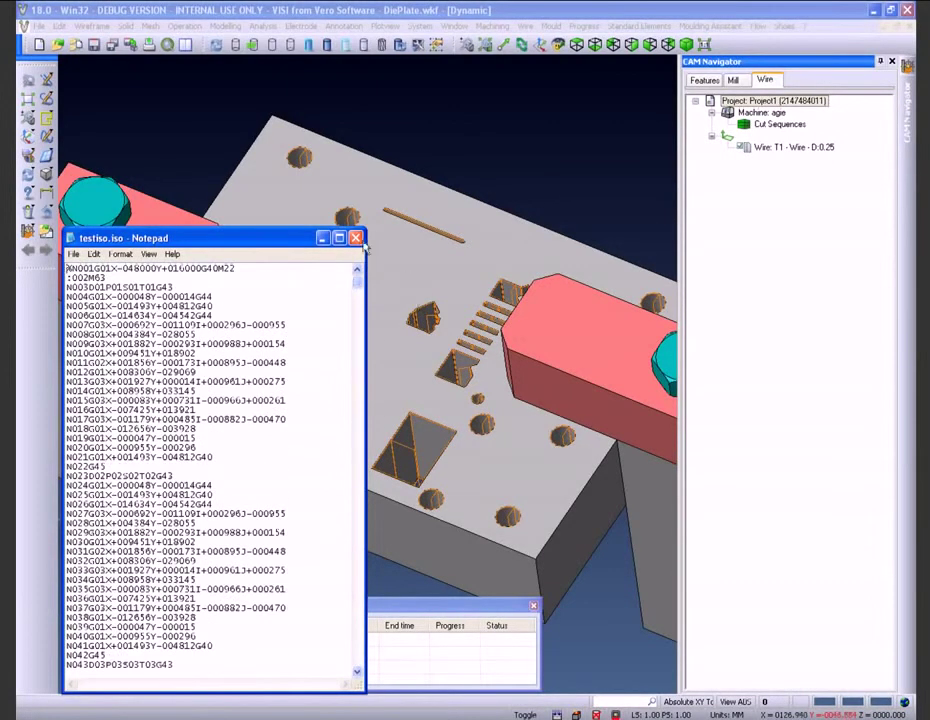